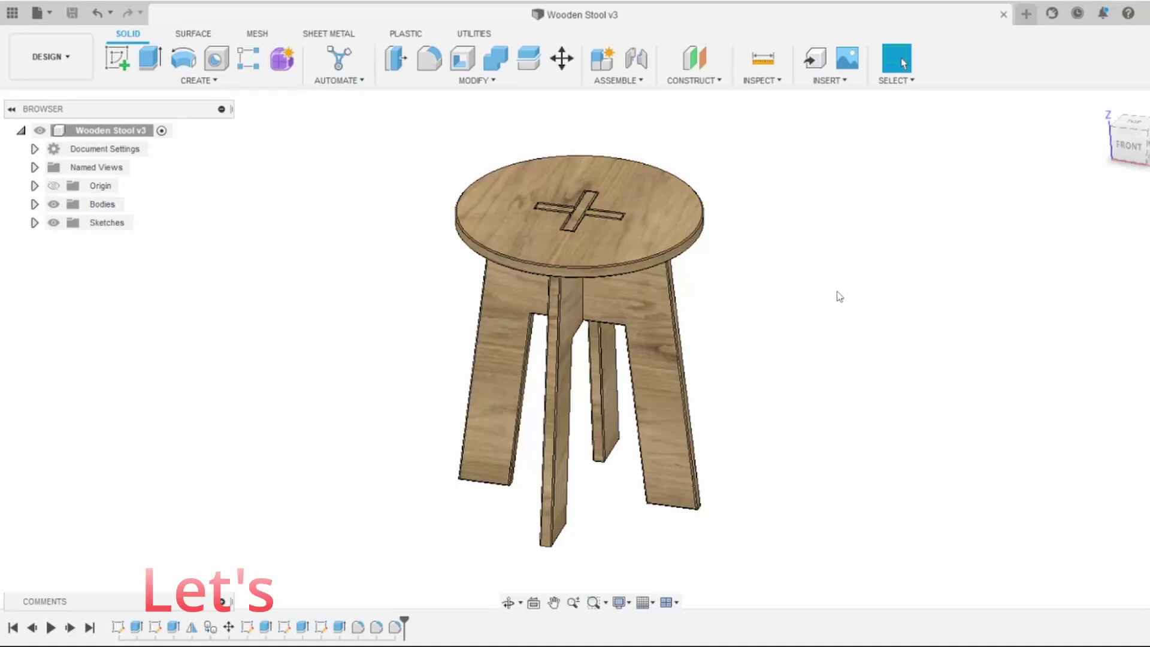
# - Orbit the finished stool, hiding the seat and one leg panel to inspect a single leg
pyautogui.moveTo(840, 297)
pyautogui.keyDown('shift'); pyautogui.mouseDown(button='middle')
pyautogui.moveTo(620, 303)
pyautogui.moveTo(731, 290)
pyautogui.moveTo(829, 257)
pyautogui.moveTo(955, 190)
pyautogui.moveTo(1055, 274)
pyautogui.moveTo(1019, 319)
pyautogui.mouseUp(button='middle'); pyautogui.keyUp('shift')
pyautogui.keyDown('shift'); pyautogui.moveTo(741, 290); pyautogui.dragTo(696, 299, button='middle'); pyautogui.keyUp('shift')
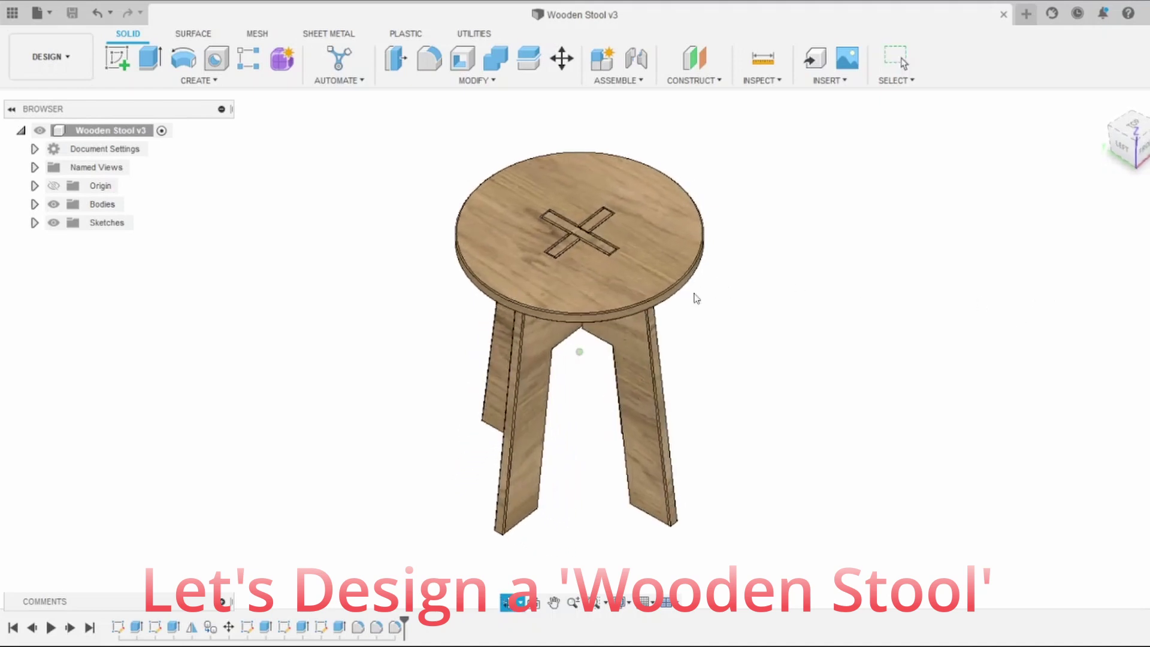
pyautogui.click(34, 204)
pyautogui.click(67, 222)
pyautogui.keyDown('shift'); pyautogui.moveTo(725, 253); pyautogui.dragTo(607, 226, button='middle'); pyautogui.keyUp('shift')
pyautogui.click(67, 241)
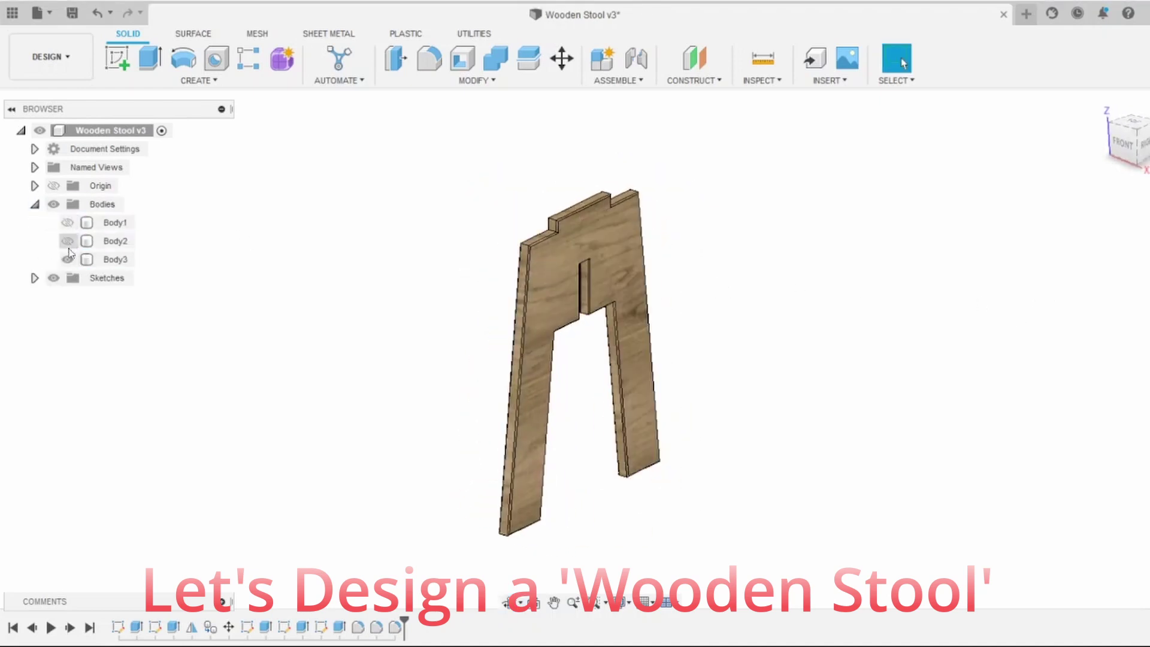
pyautogui.moveTo(864, 282)
pyautogui.keyDown('shift'); pyautogui.mouseDown(button='middle')
pyautogui.moveTo(804, 267)
pyautogui.moveTo(960, 268)
pyautogui.mouseUp(button='middle'); pyautogui.keyUp('shift')
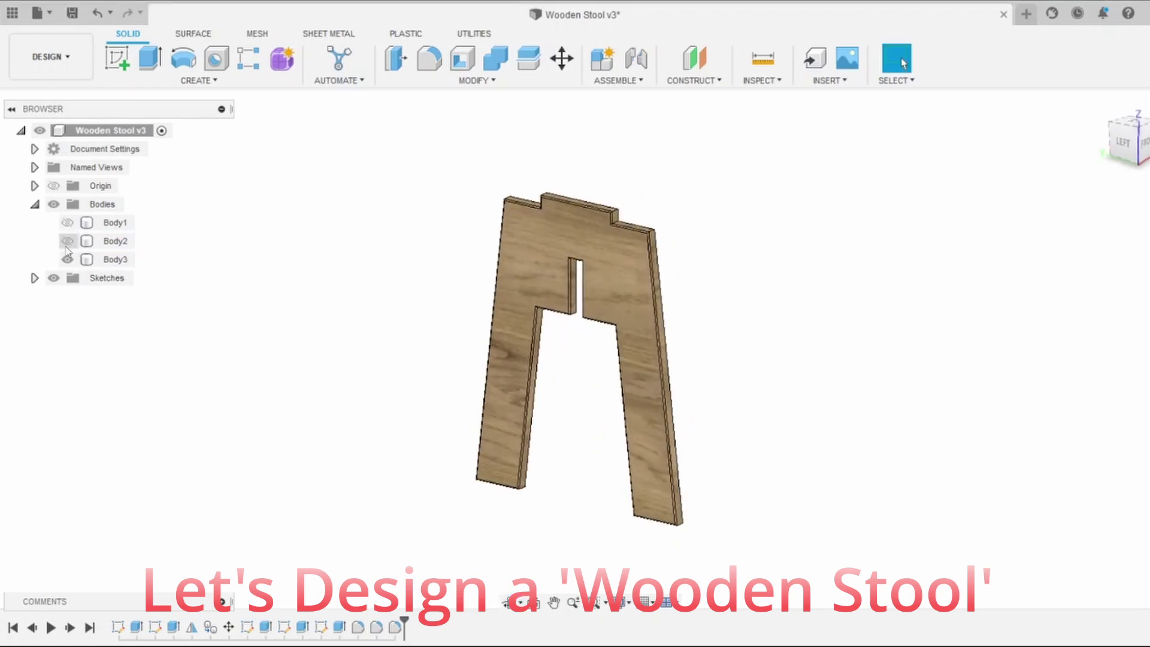
# - View the seat alone from a low angle, then show all stool bodies again
pyautogui.click(67, 241)
pyautogui.click(67, 259)
pyautogui.click(67, 241)
pyautogui.click(67, 260)
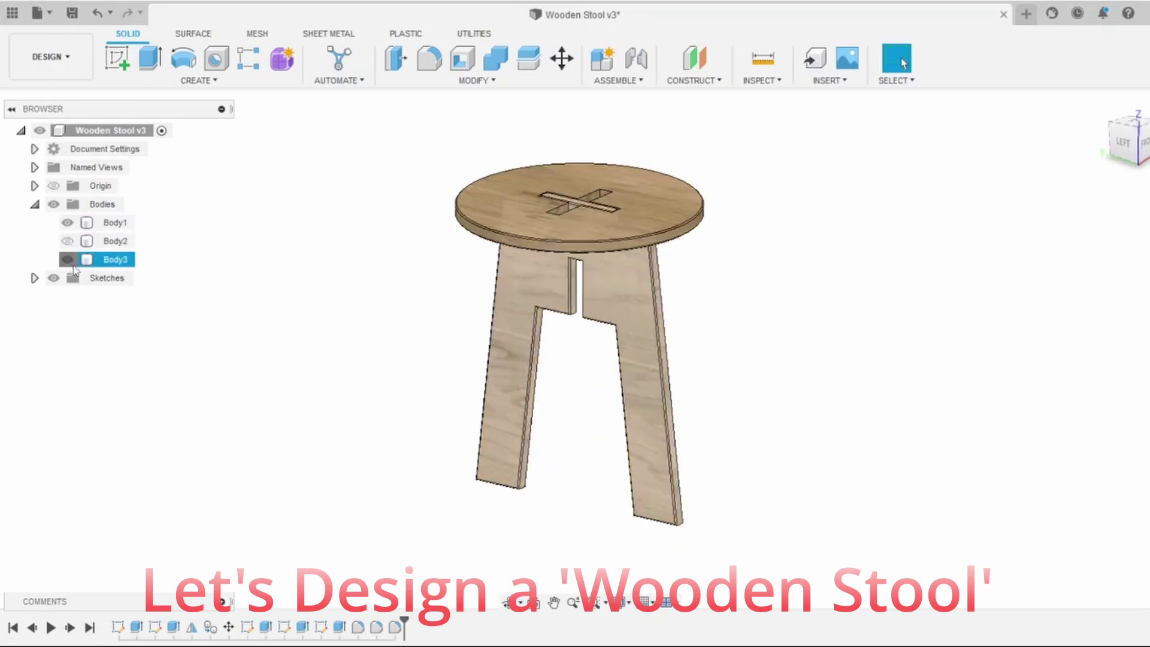
pyautogui.click(67, 259)
pyautogui.moveTo(547, 316)
pyautogui.keyDown('shift'); pyautogui.mouseDown(button='middle')
pyautogui.moveTo(566, 227)
pyautogui.moveTo(553, 303)
pyautogui.mouseUp(button='middle'); pyautogui.keyUp('shift')
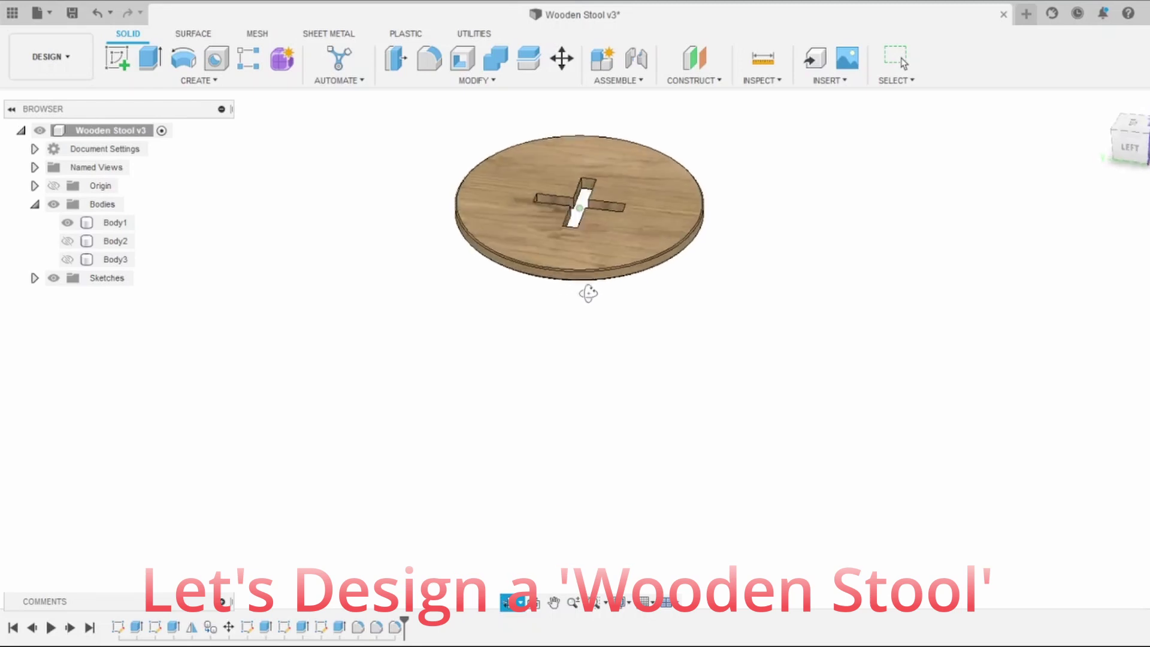
pyautogui.click(67, 240)
pyautogui.click(67, 260)
pyautogui.moveTo(348, 281); pyautogui.dragTo(369, 319, button='middle')
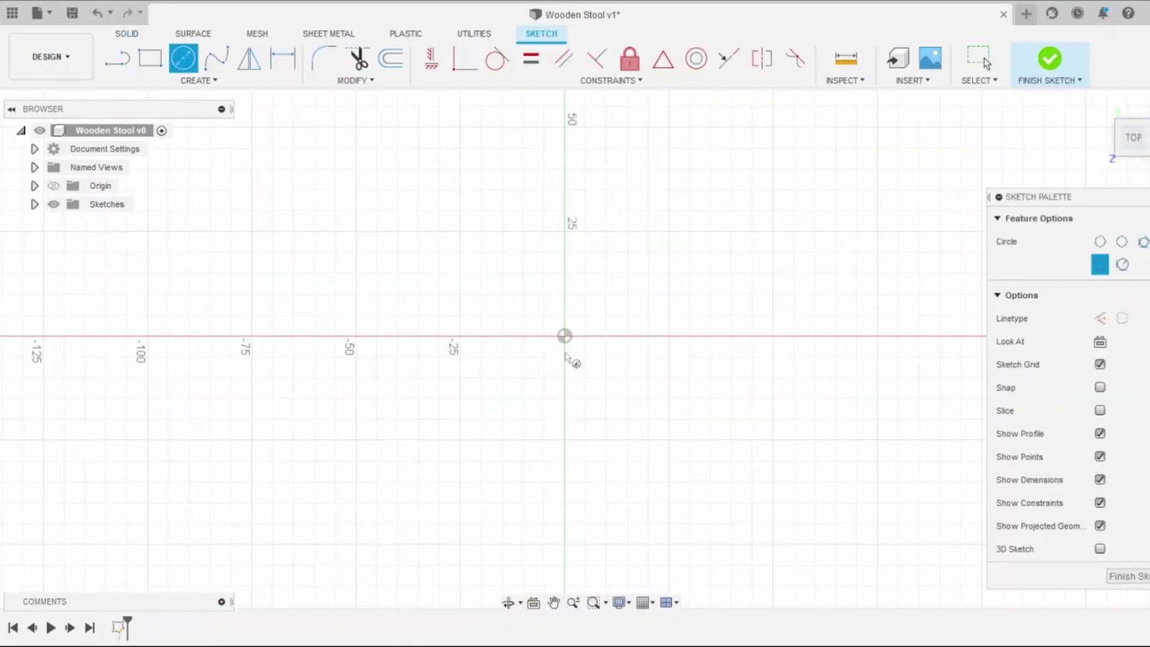
# - Draw a 355 mm diameter circle and extrude it 18 mm into the seat disc
pyautogui.write('55')
pyautogui.scroll(-5, 497, 372)
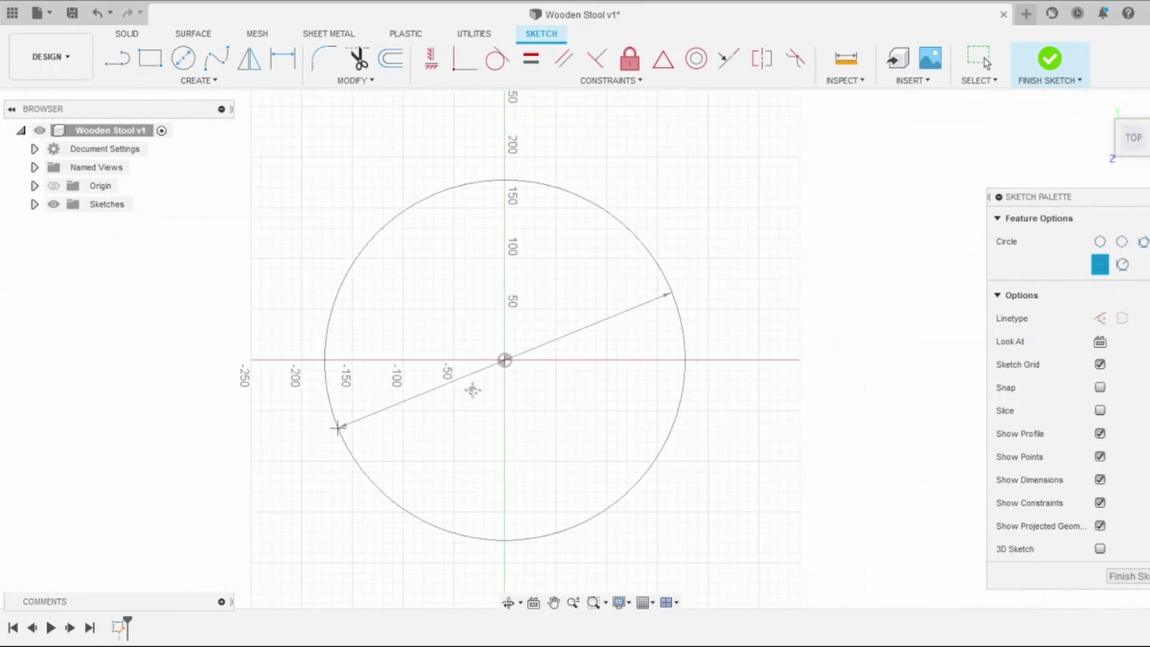
pyautogui.press('Return')
pyautogui.press('Escape')
pyautogui.write('e')
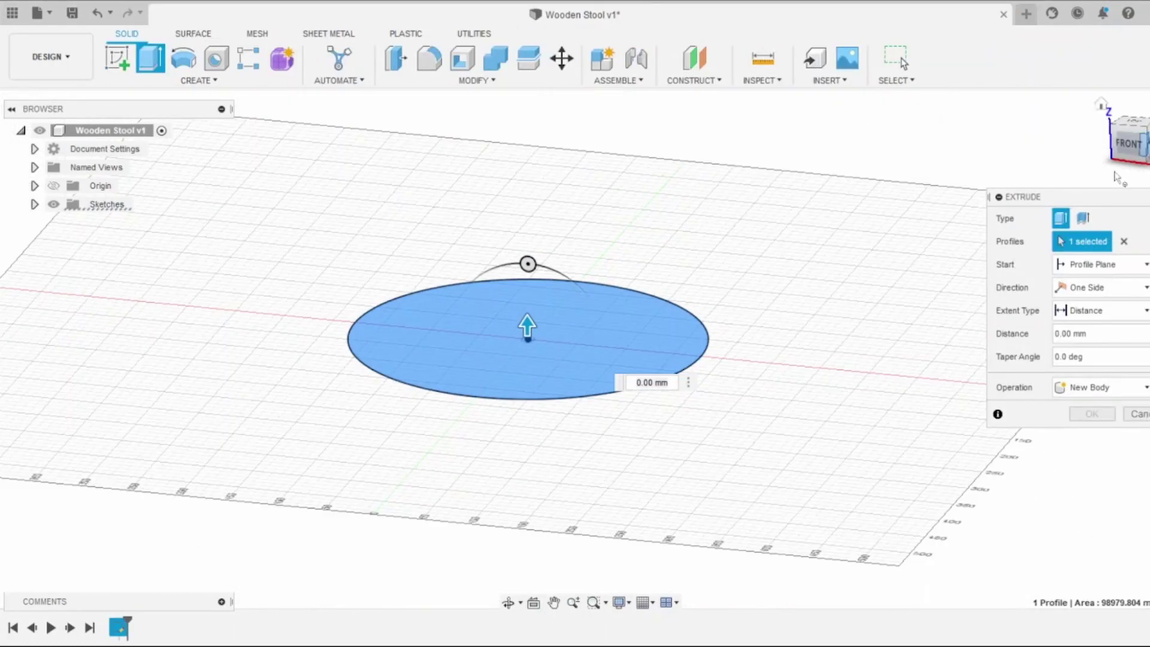
pyautogui.write('18')
pyautogui.press('Return')
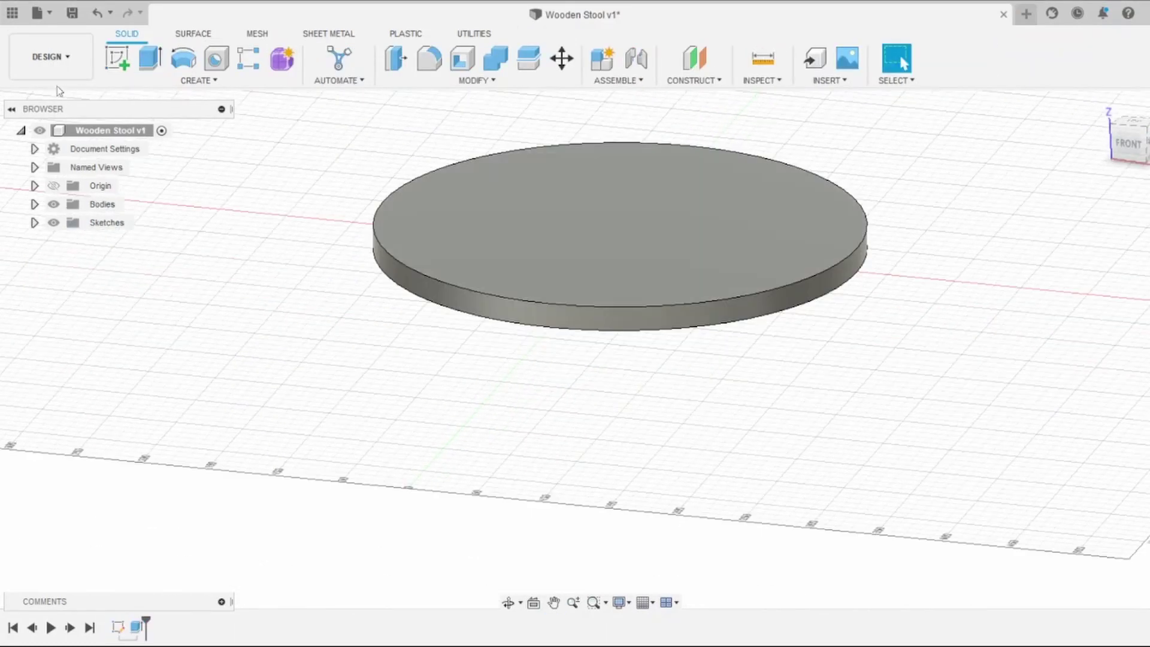
pyautogui.click(117, 58)
# - Start a sketch on the front plane and project the seat disc outline into it
pyautogui.click(646, 214)
pyautogui.scroll(2, 531, 174)
pyautogui.press('p')
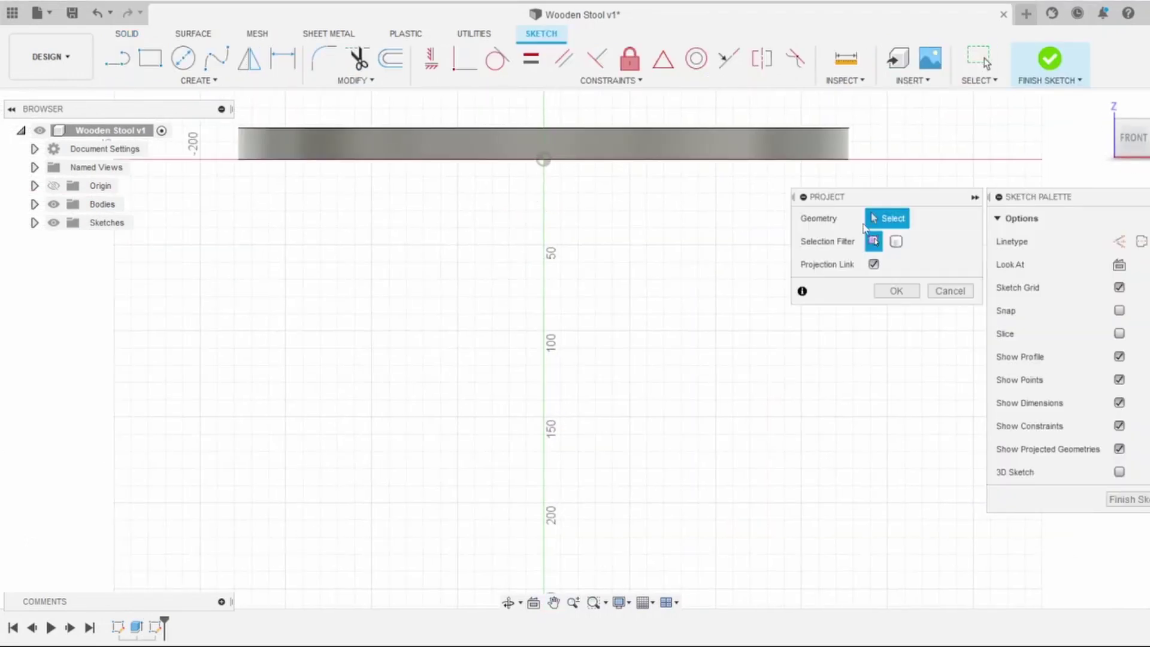
pyautogui.click(839, 144)
pyautogui.press('Return')
pyautogui.scroll(-2, 557, 221)
pyautogui.scroll(-1, 557, 220)
# - Draw the 450 mm leg line and the 76 mm foot segment
pyautogui.press('l')
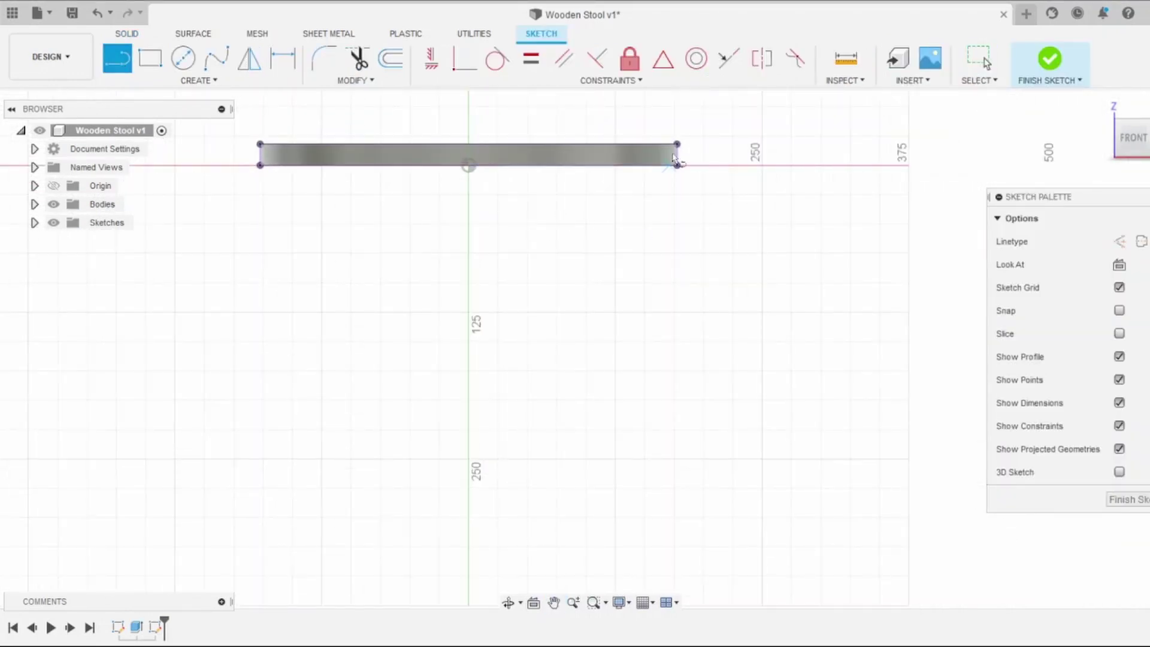
pyautogui.write('450')
pyautogui.press('Return')
pyautogui.press('Escape')
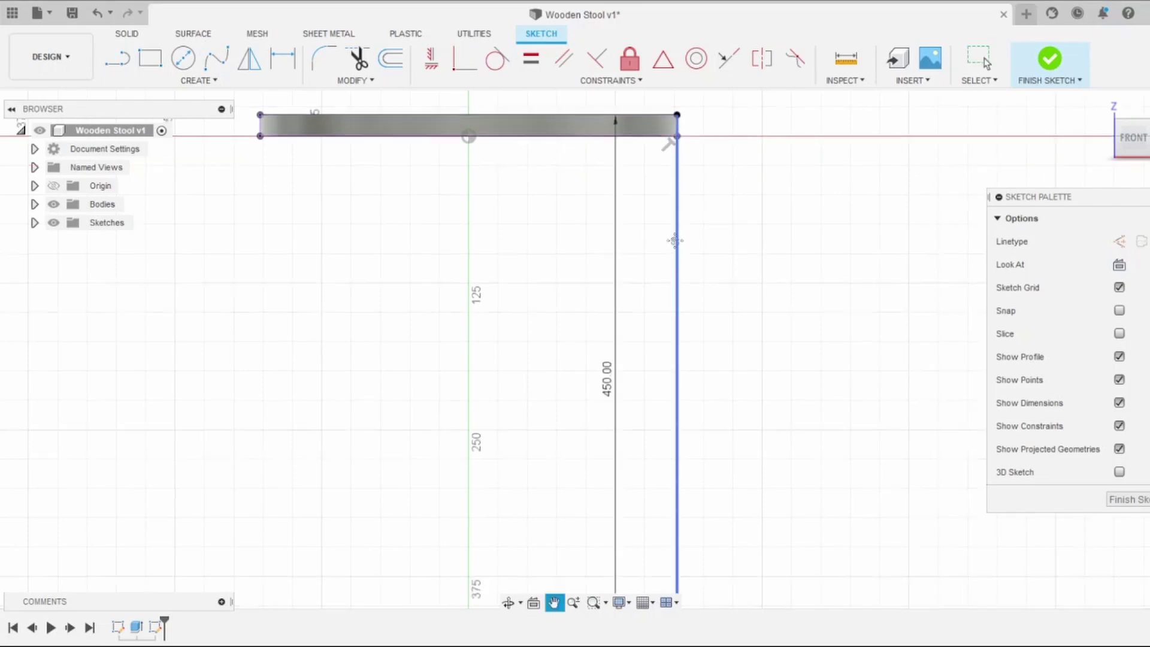
pyautogui.click(119, 60)
pyautogui.scroll(2, 625, 527)
pyautogui.click(702, 497)
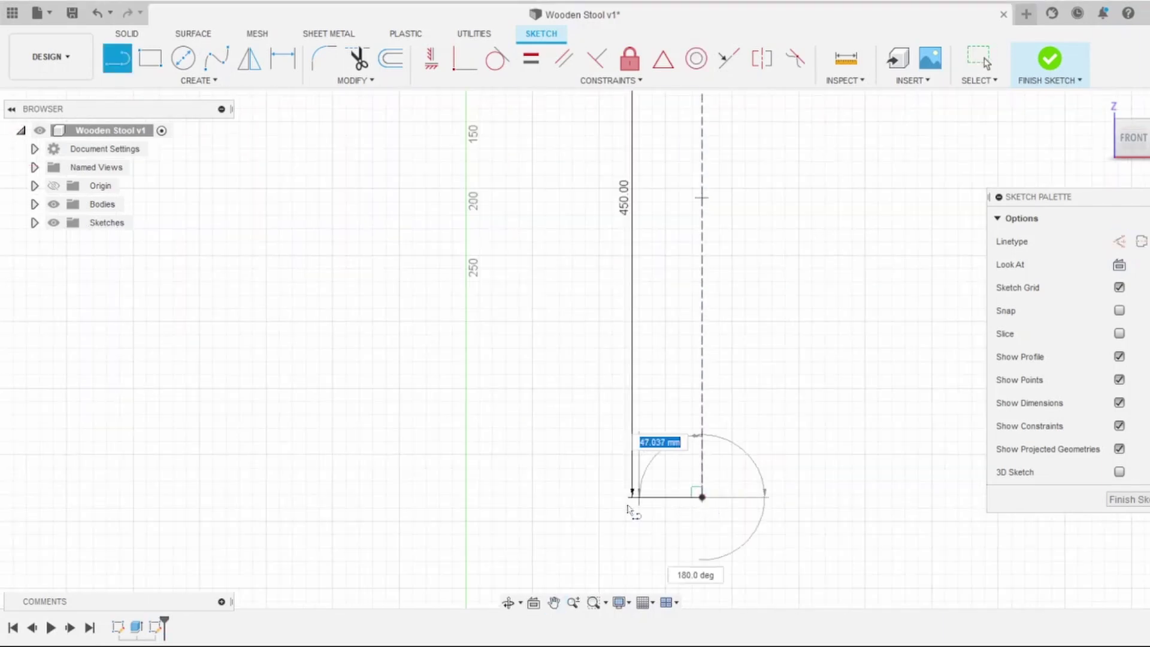
pyautogui.press('Return')
pyautogui.press('Escape')
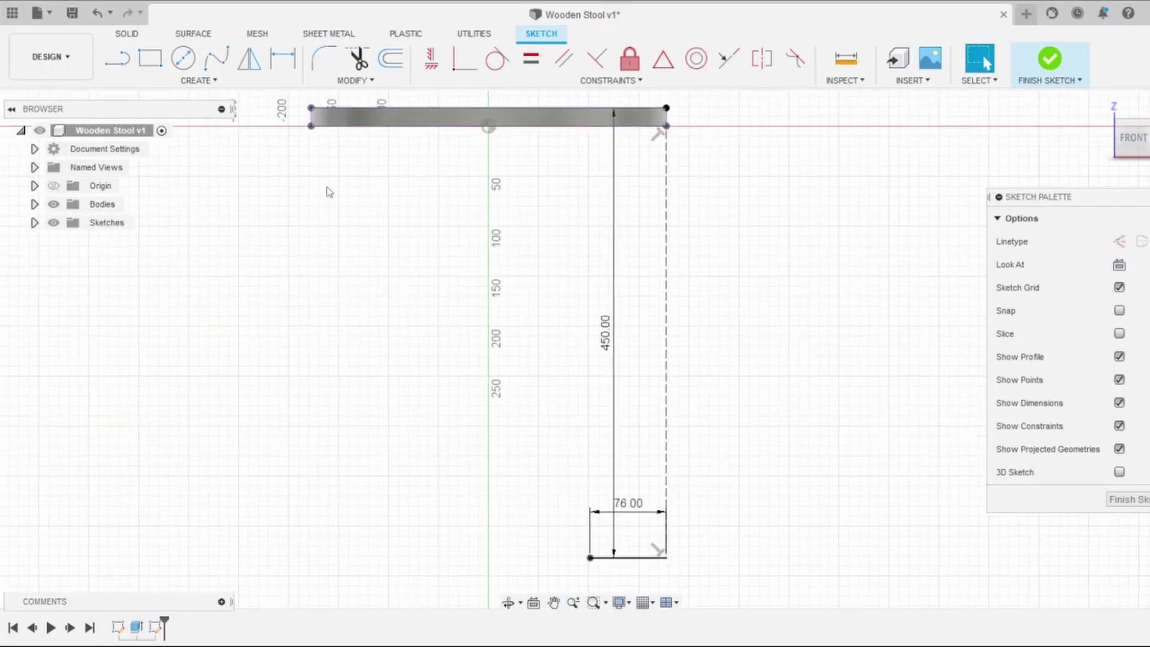
# - Add the 50 mm top offset and 152 mm vertical segment, closing the leg outline
pyautogui.scroll(2, 611, 159)
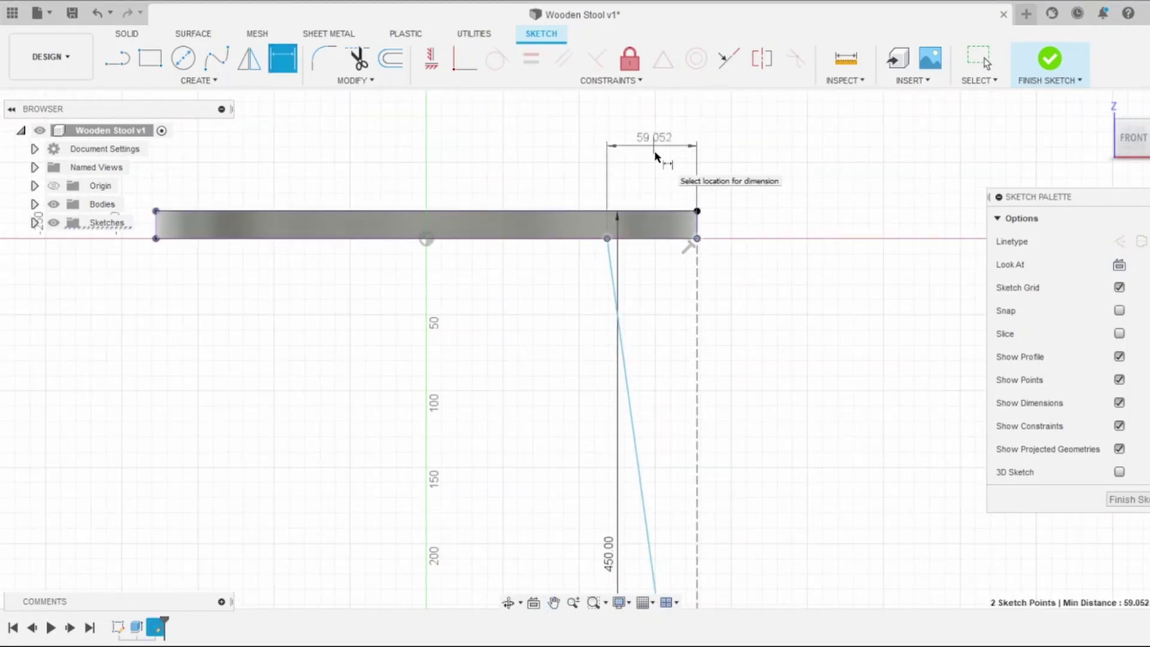
pyautogui.click(655, 156)
pyautogui.write('50')
pyautogui.scroll(-4, 587, 240)
pyautogui.write('152')
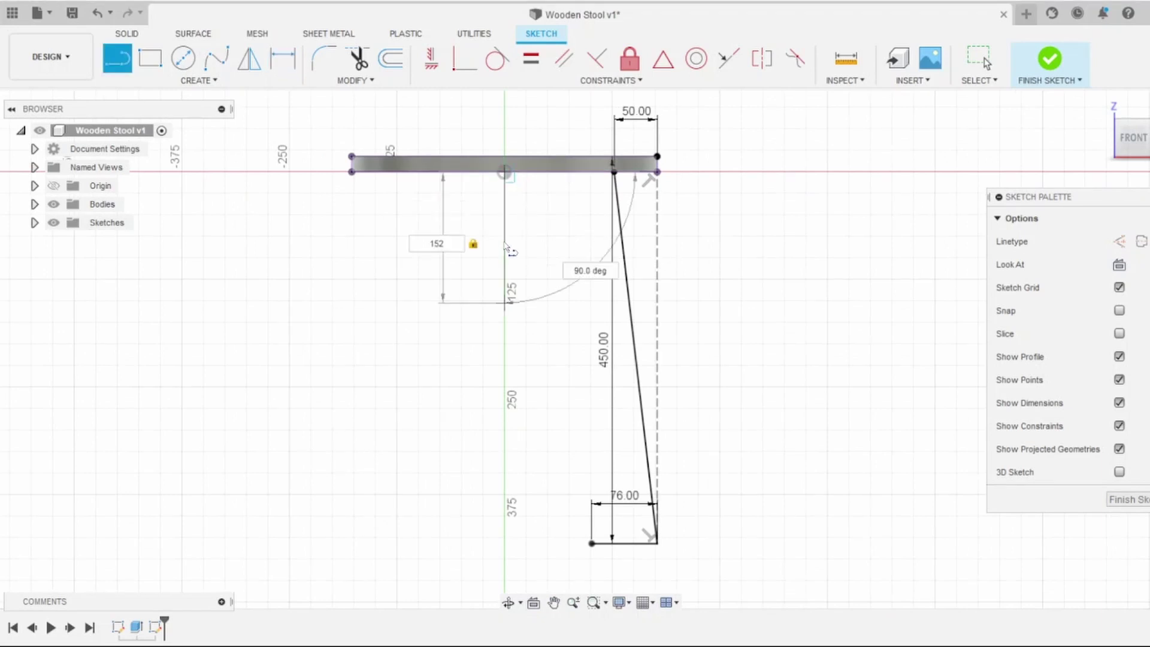
pyautogui.write('52.00')
pyautogui.press('Return')
pyautogui.press('Escape')
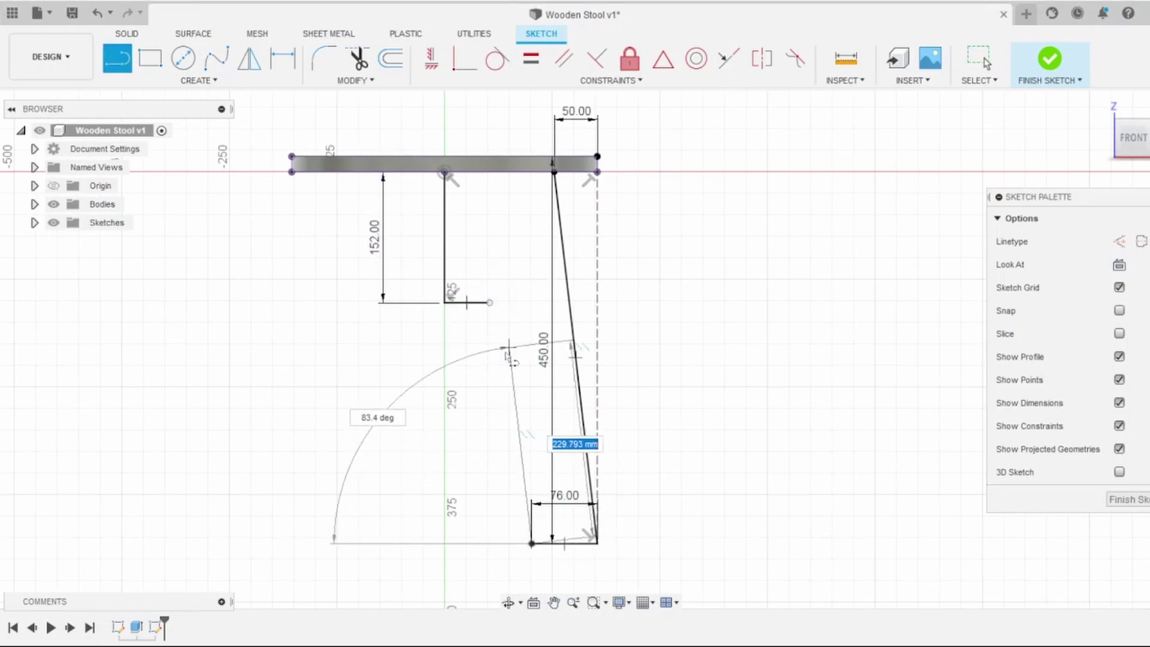
pyautogui.click(505, 302)
pyautogui.scroll(1, 505, 303)
pyautogui.press('Escape')
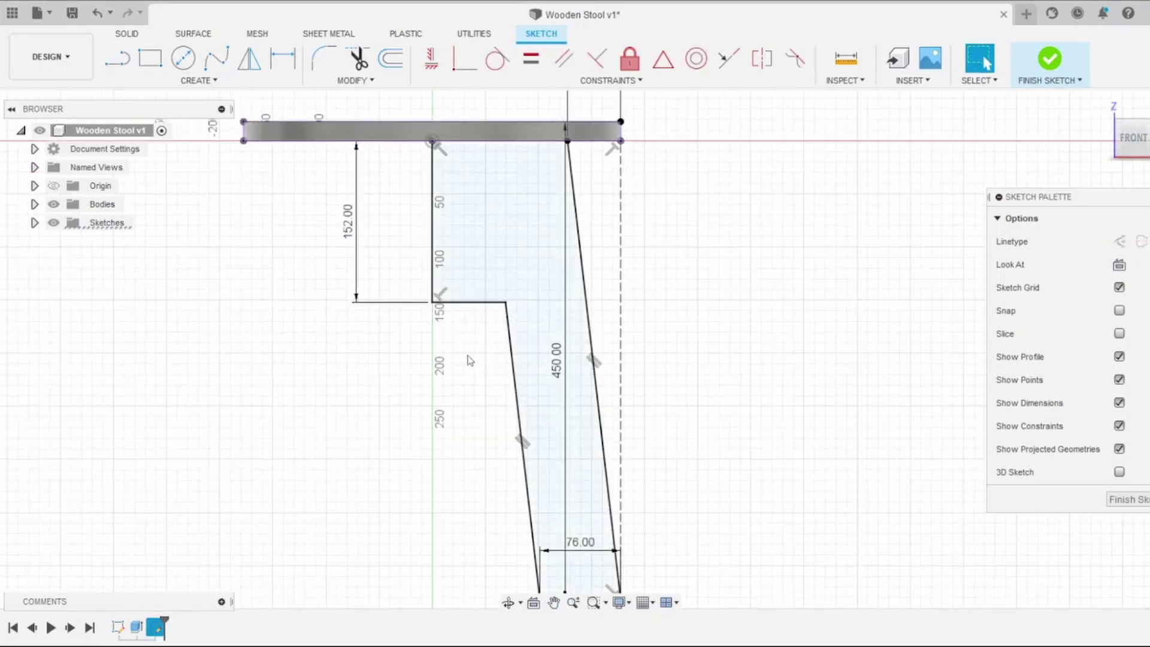
# - Dimension the top segment of the leg outline to 63 mm
pyautogui.scroll(2, 346, 170)
pyautogui.scroll(1, 345, 170)
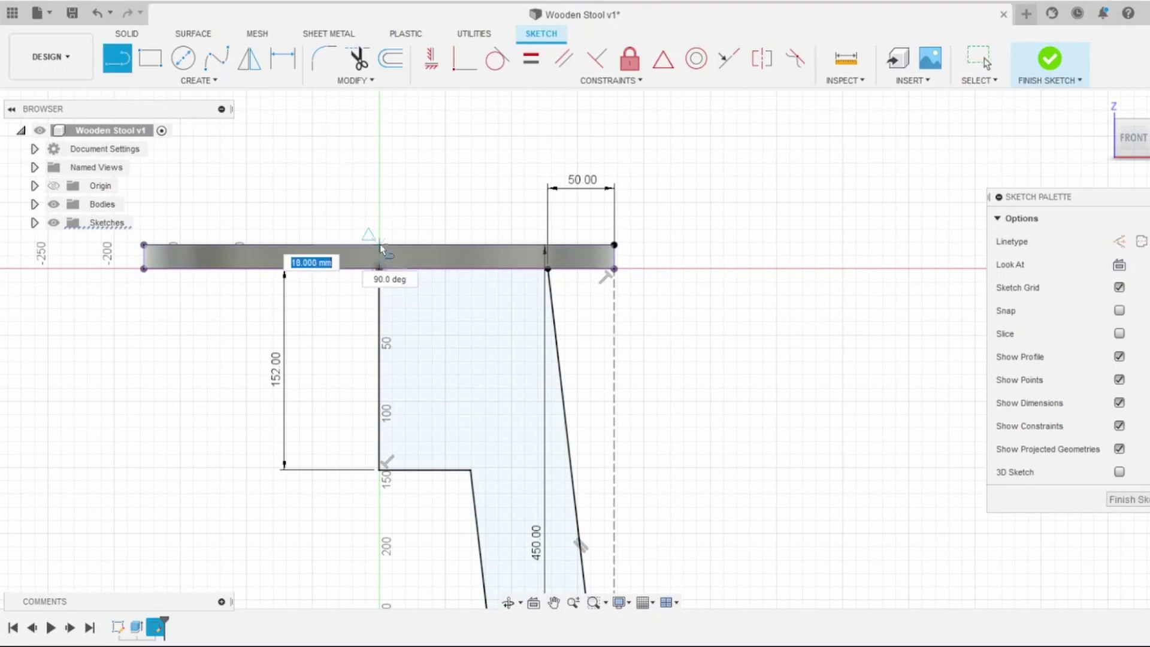
pyautogui.write('6')
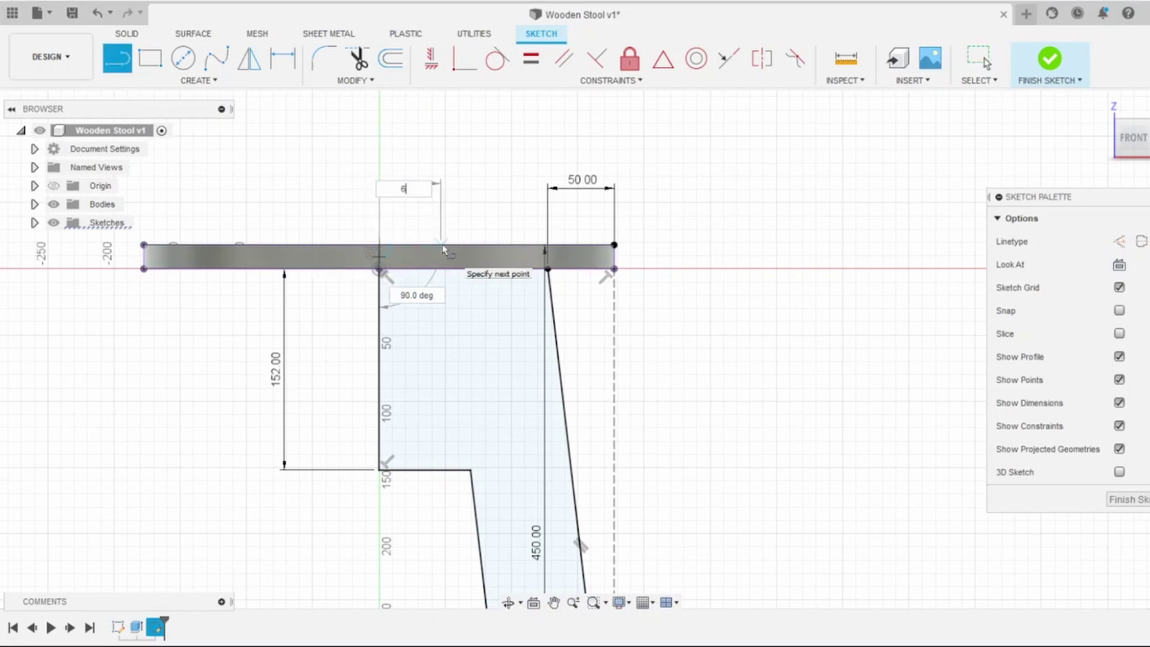
pyautogui.write('3')
pyautogui.press('Return')
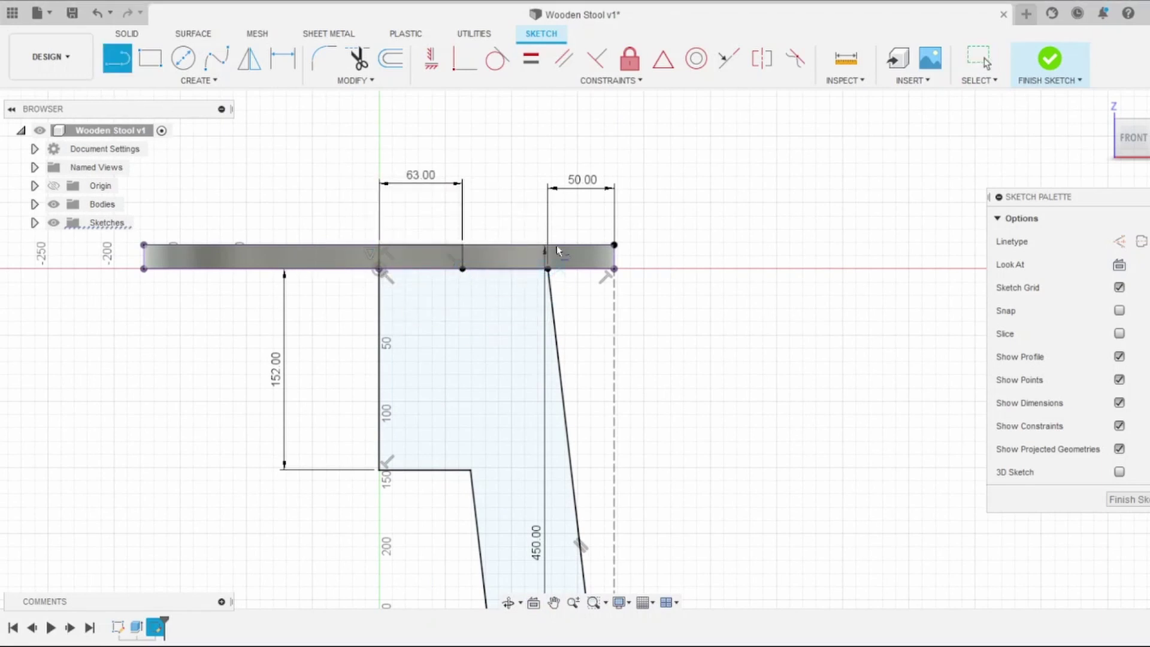
pyautogui.scroll(-1, 556, 246)
pyautogui.scroll(-1, 542, 239)
# - Extrude the leg profiles 9 mm symmetrically as a new body, with the seat hidden
pyautogui.press('e')
pyautogui.click(506, 209)
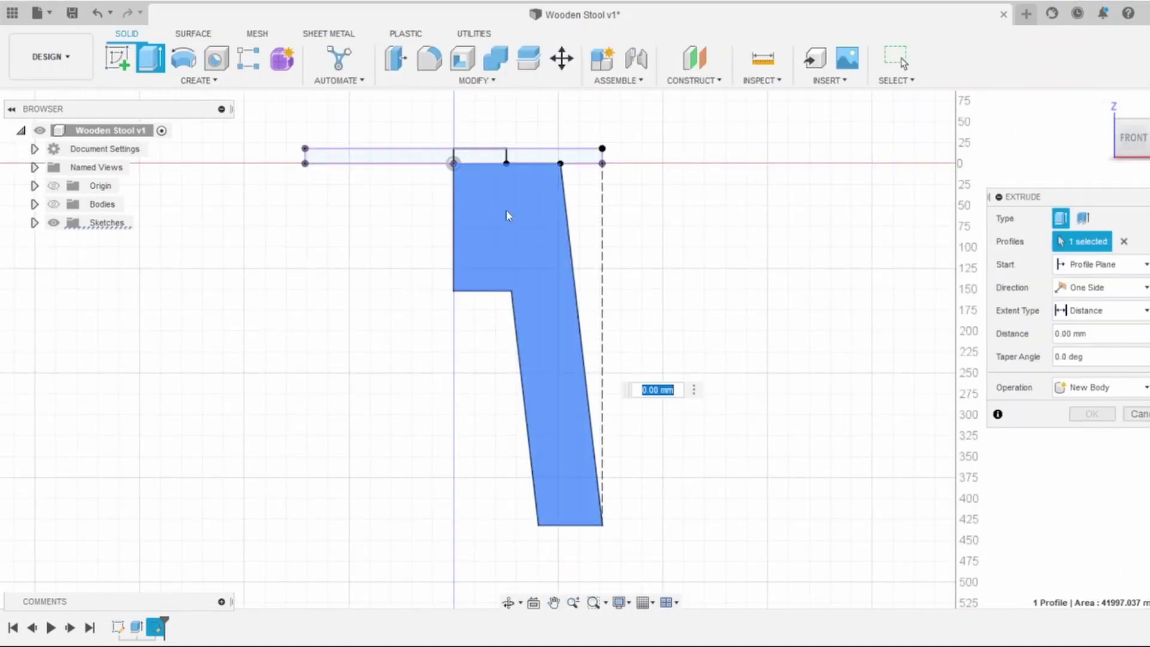
pyautogui.click(527, 155)
pyautogui.click(1100, 287)
pyautogui.click(1097, 333)
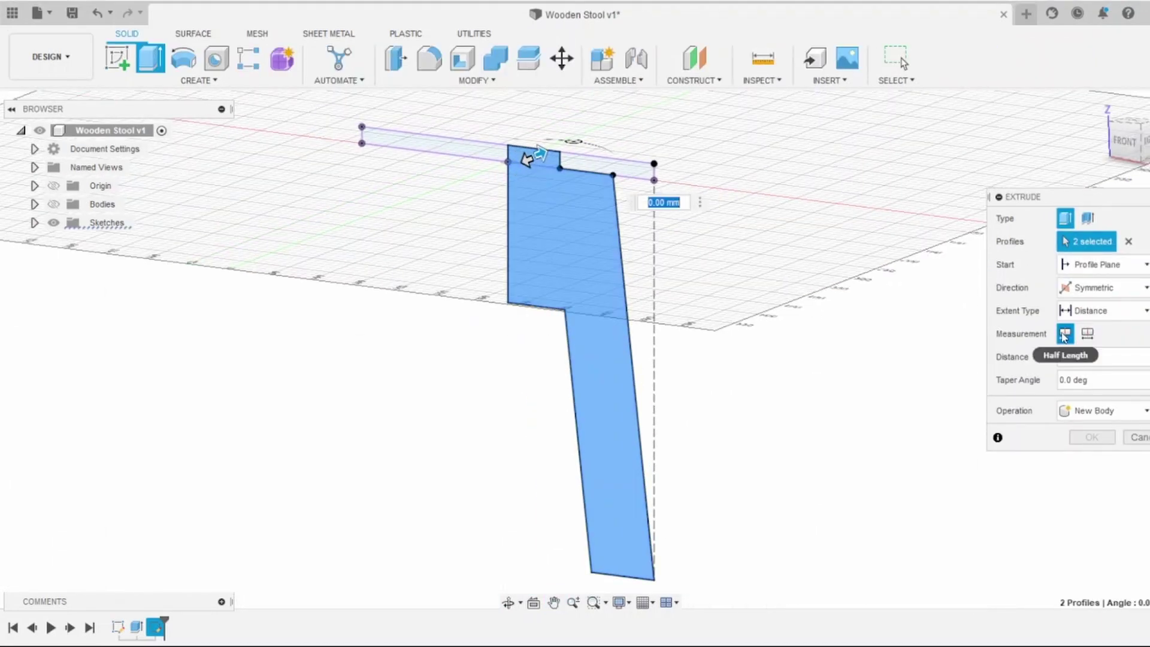
pyautogui.write('9')
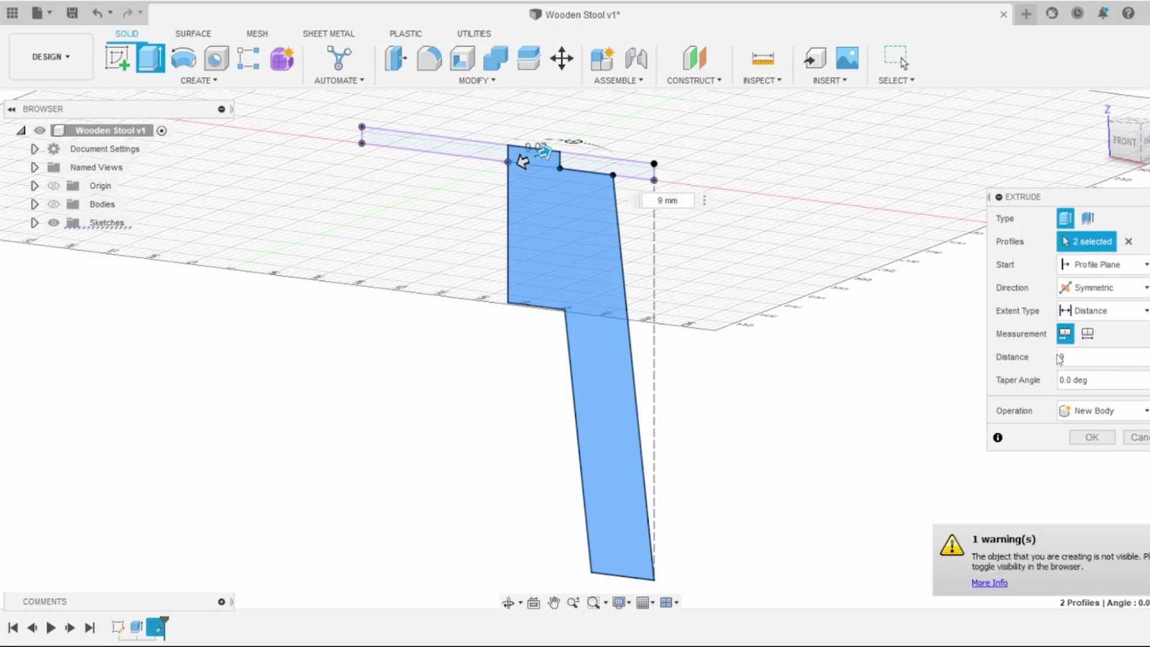
pyautogui.click(1134, 139)
pyautogui.moveTo(1137, 146); pyautogui.dragTo(286, 173)
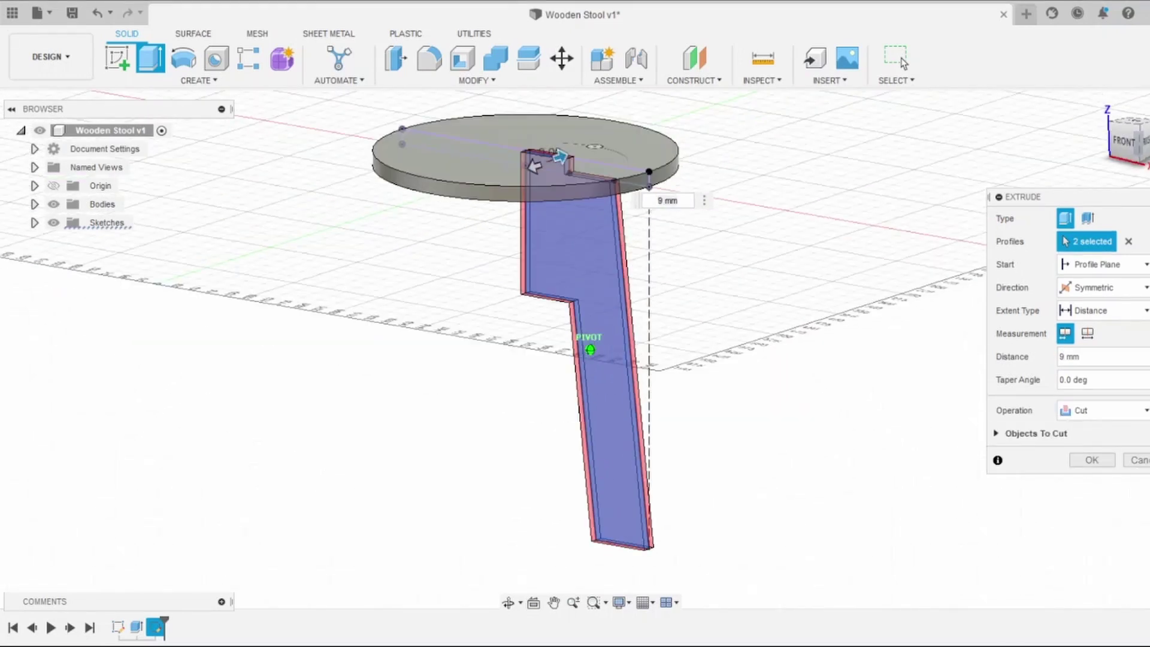
pyautogui.click(66, 224)
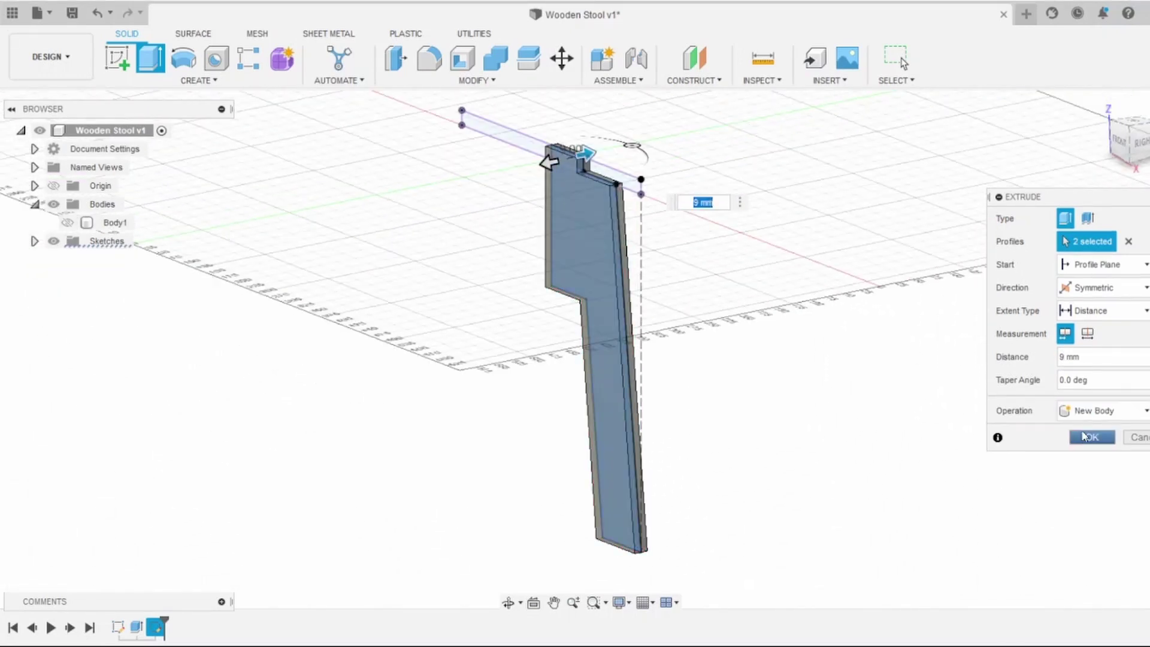
pyautogui.click(1092, 437)
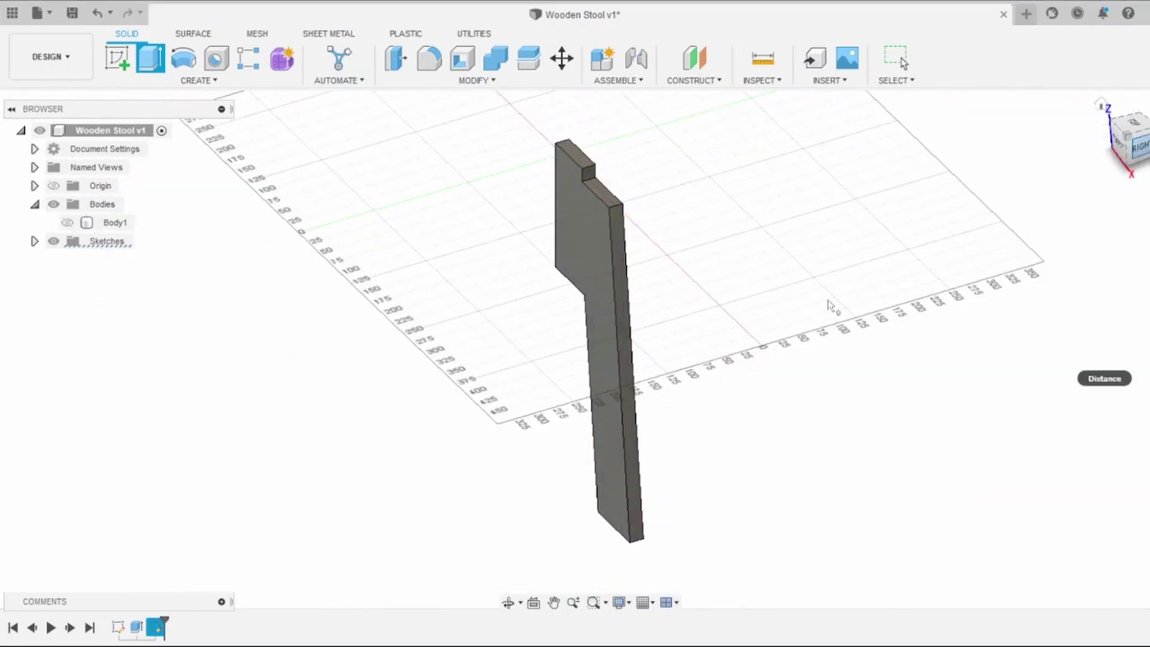
pyautogui.keyDown('shift'); pyautogui.moveTo(591, 350); pyautogui.dragTo(540, 339, button='middle'); pyautogui.keyUp('shift')
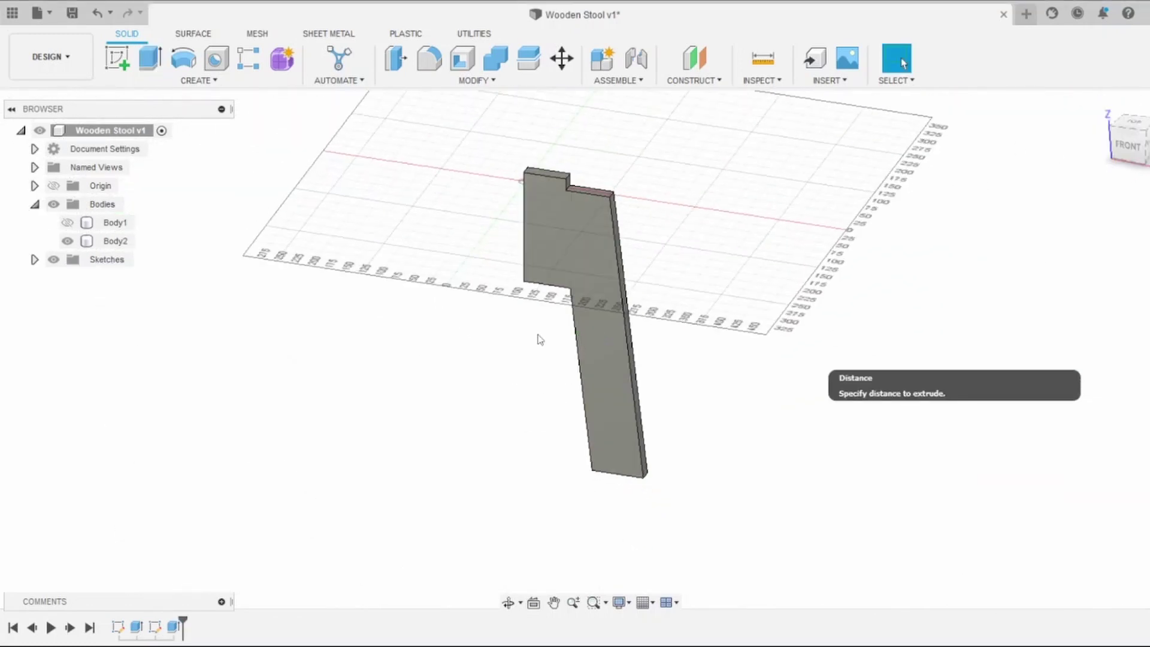
# - Mirror the leg body across the plane and join it into a full panel
pyautogui.click(197, 81)
pyautogui.click(157, 324)
pyautogui.click(580, 259)
pyautogui.click(525, 227)
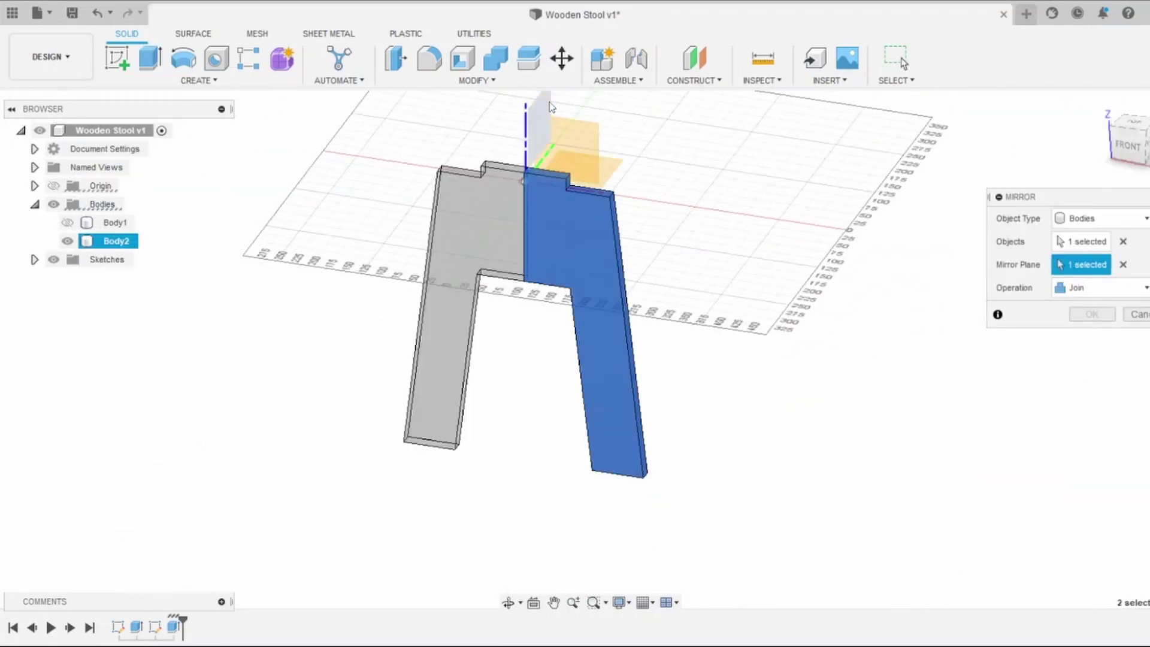
pyautogui.click(1088, 312)
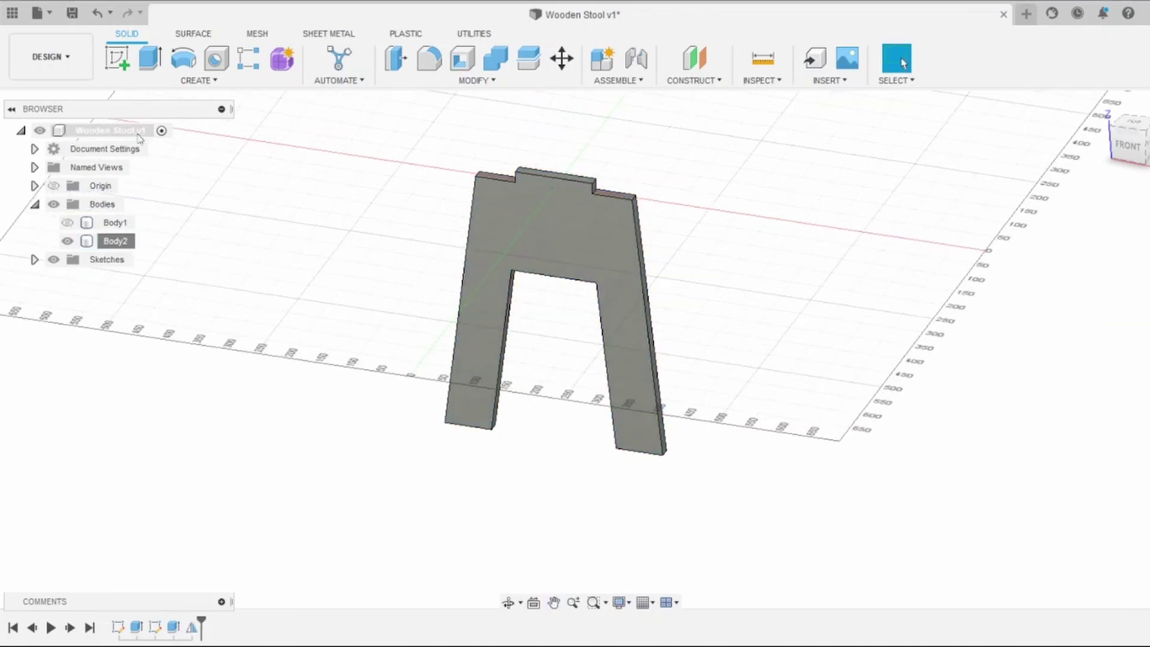
# - Paste a copy of the leg panel and rotate it 90° about the vertical axis
pyautogui.click(179, 379)
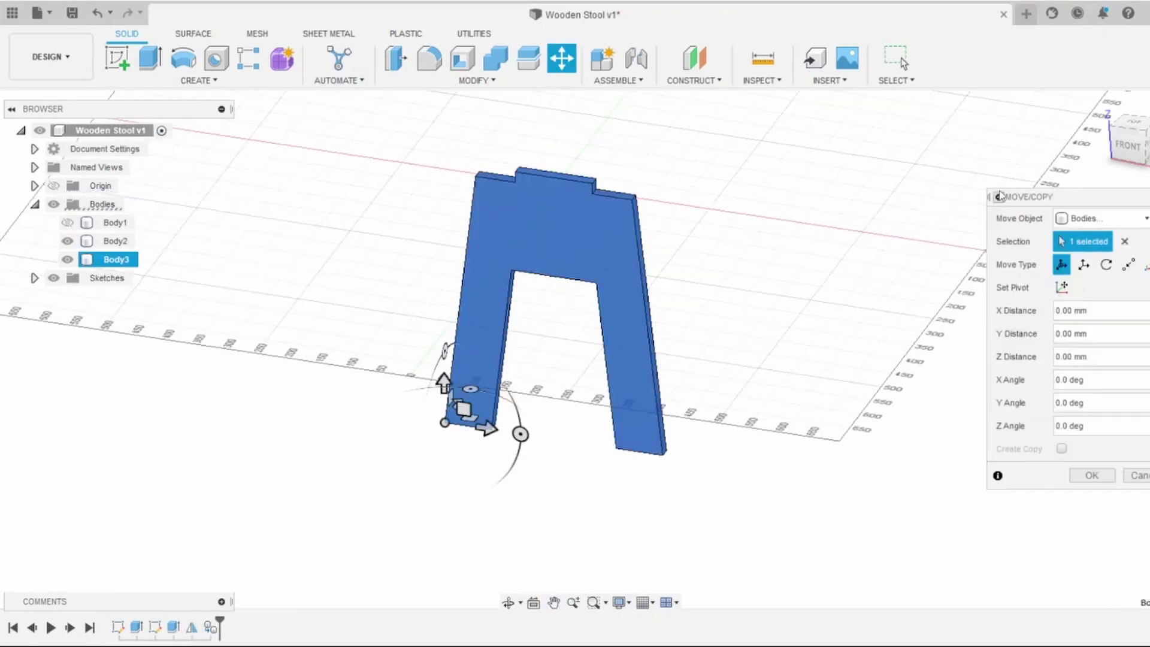
pyautogui.click(1107, 264)
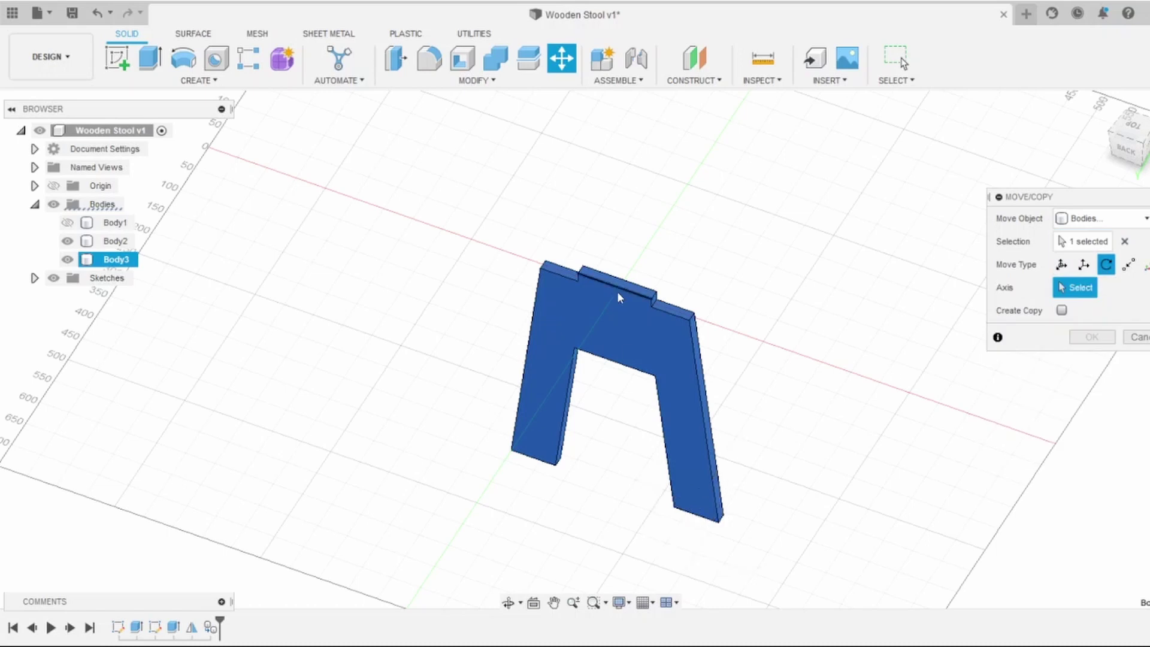
pyautogui.moveTo(1129, 138); pyautogui.dragTo(1107, 117)
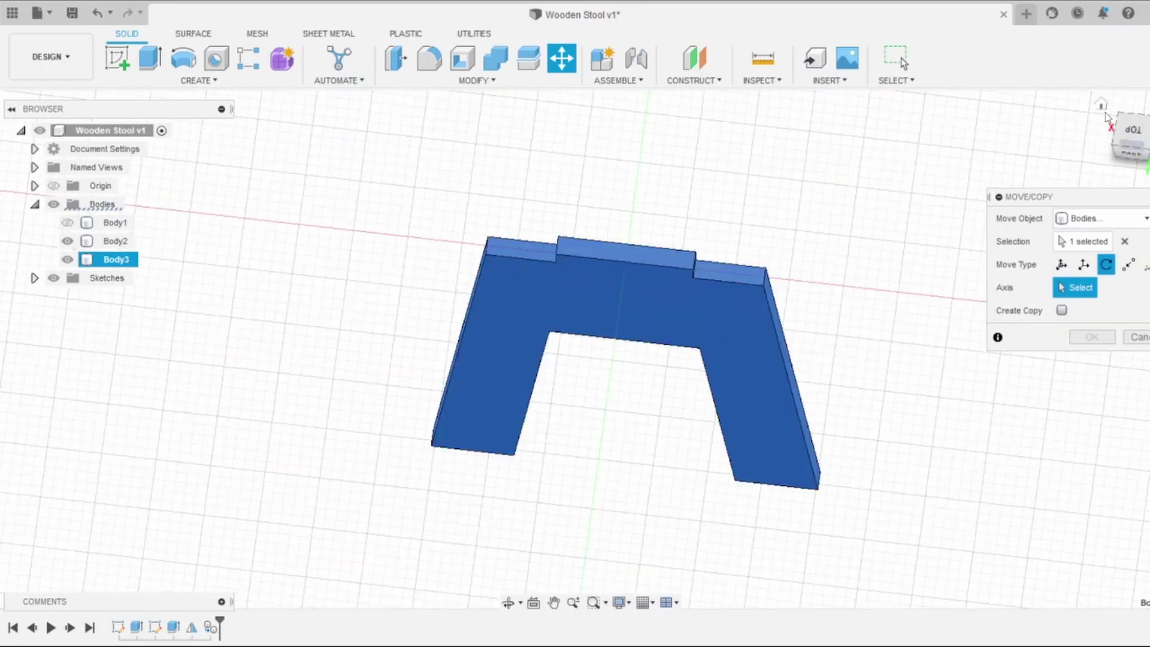
pyautogui.click(623, 234)
pyautogui.moveTo(627, 434); pyautogui.dragTo(721, 403)
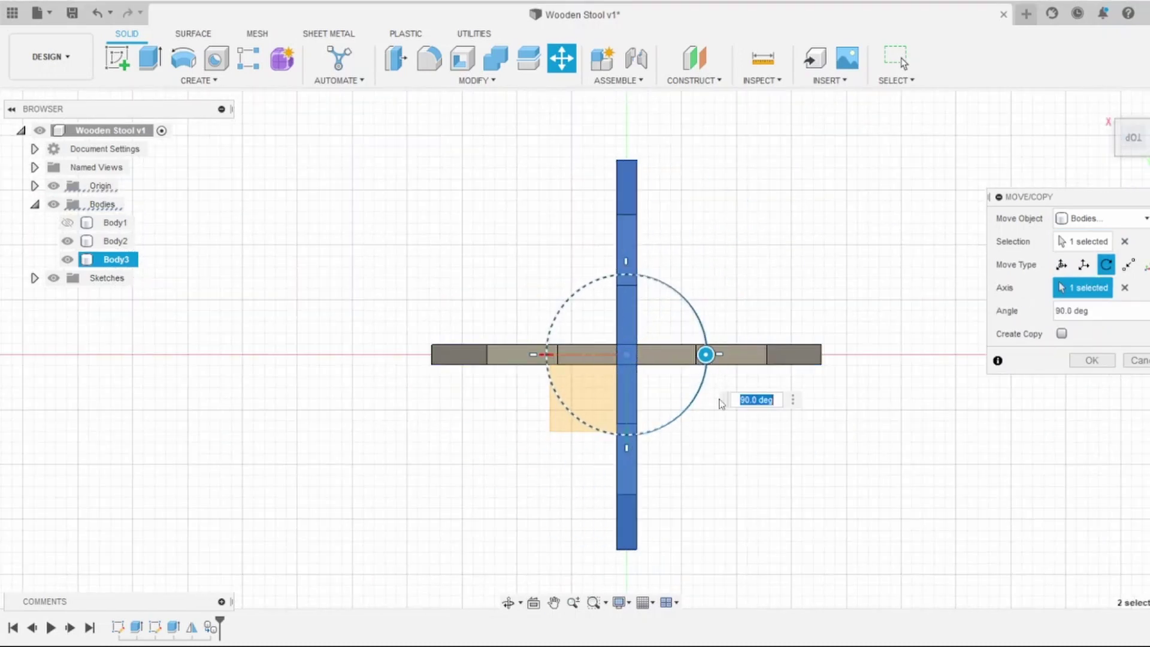
pyautogui.press('Return')
pyautogui.moveTo(1132, 138); pyautogui.dragTo(1132, 142)
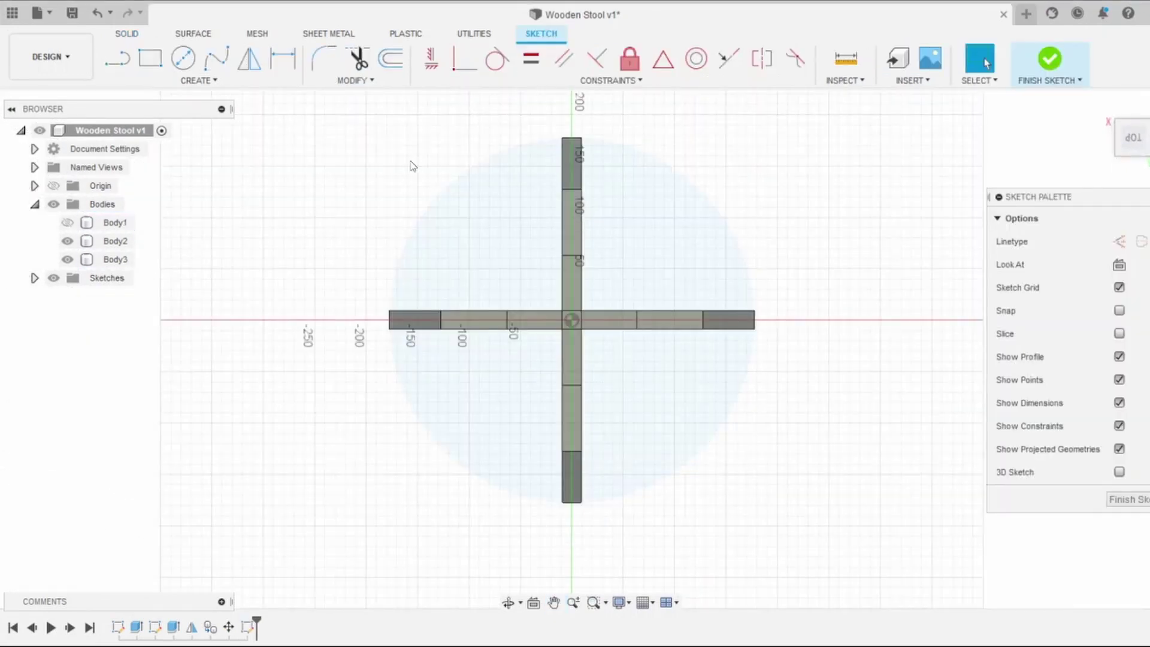
# - Start a sketch on the seat and project the crossed leg panels into it
pyautogui.click(199, 80)
pyautogui.press('p')
pyautogui.scroll(2, 572, 276)
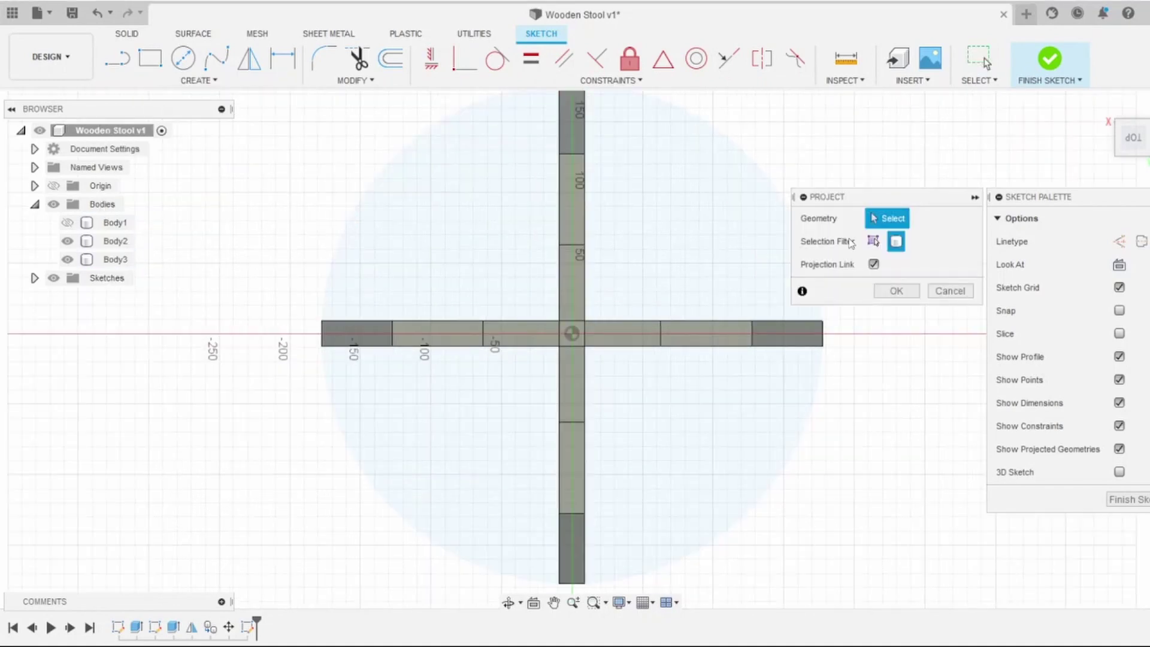
pyautogui.click(572, 306)
pyautogui.click(897, 290)
pyautogui.scroll(-3, 545, 272)
pyautogui.scroll(2, 584, 270)
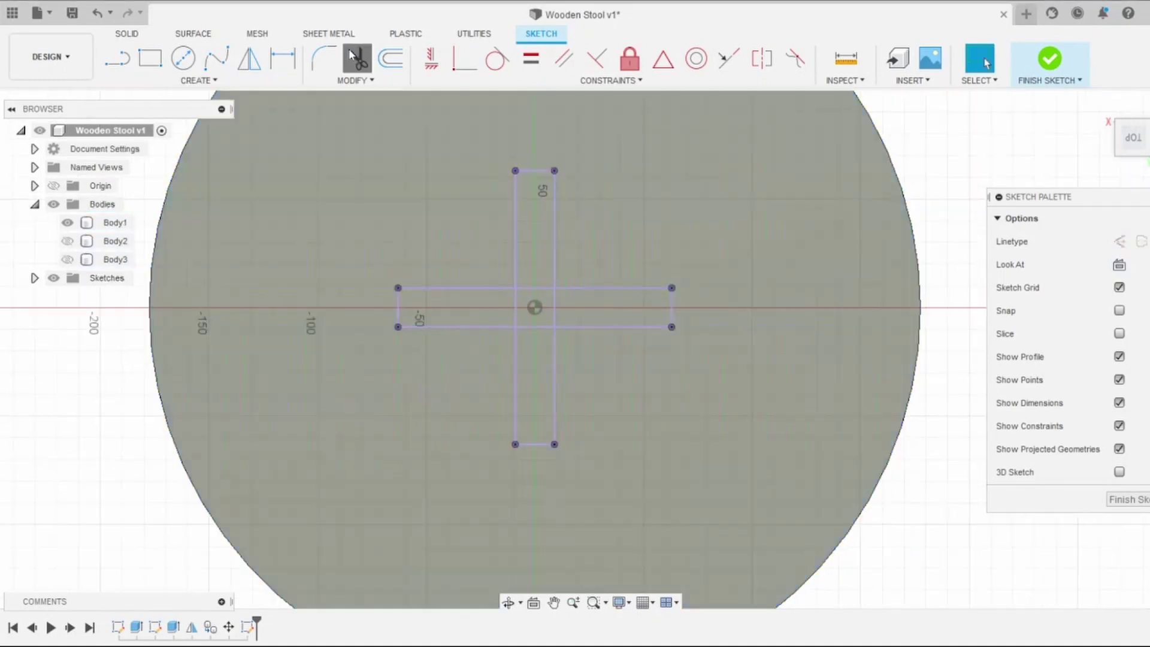
# - Offset the projected vertical slot rectangle by 1 mm for clearance
pyautogui.click(385, 60)
pyautogui.click(515, 254)
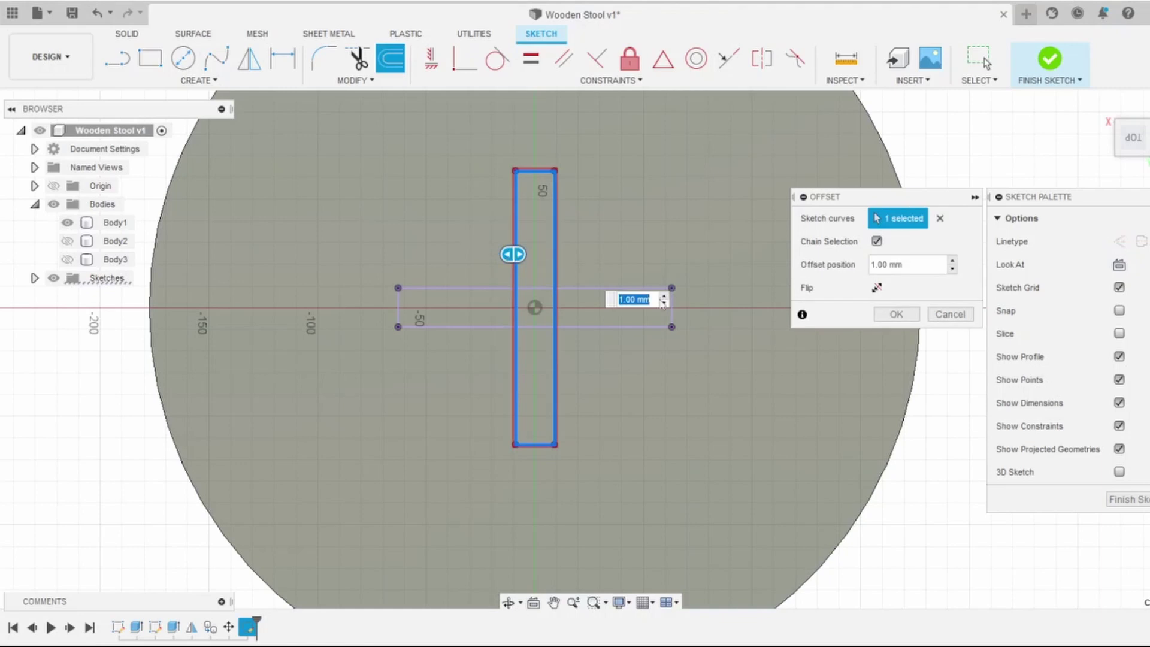
pyautogui.click(894, 315)
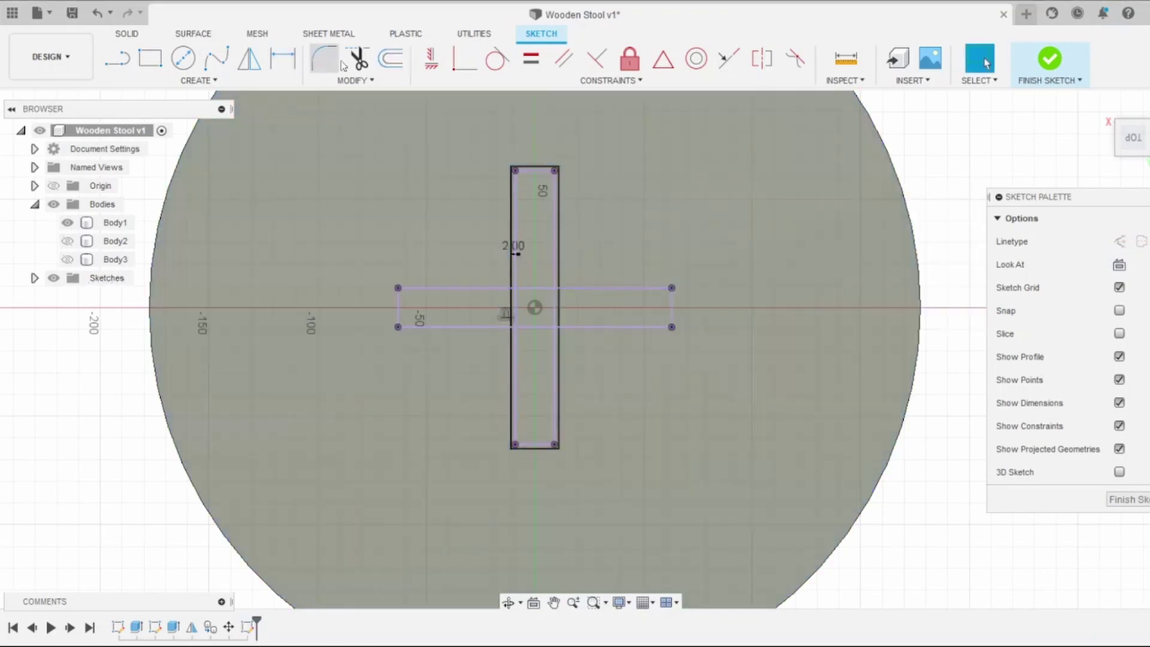
pyautogui.click(395, 60)
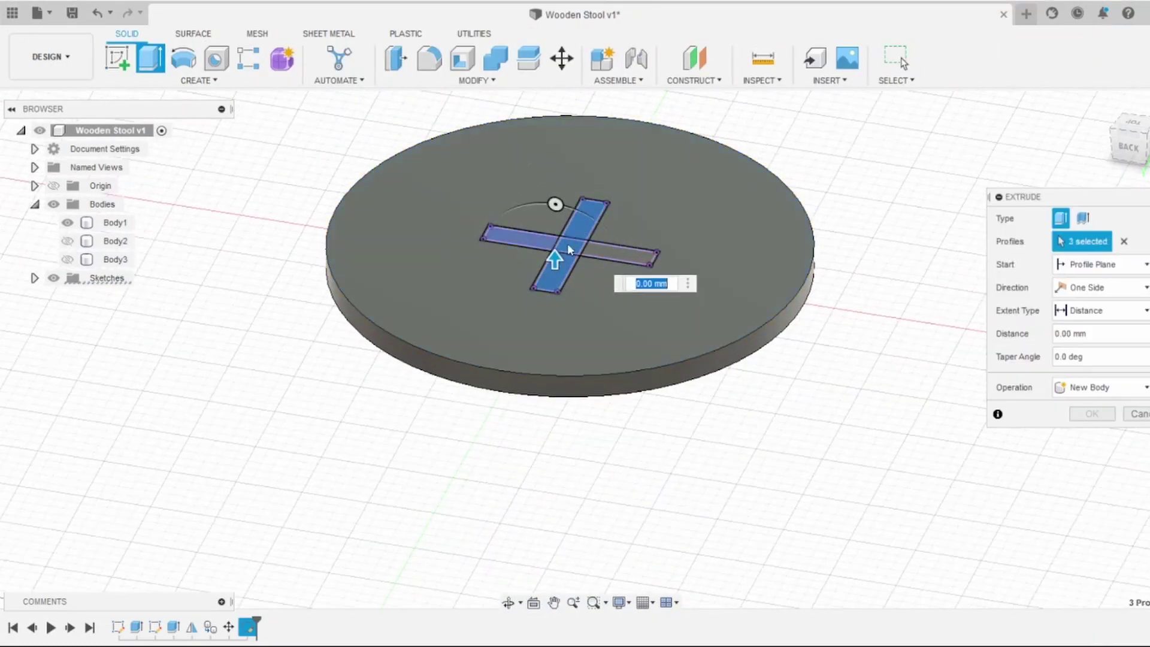
# - Select the cross profiles and cut them about 6.4 mm down into the seat
pyautogui.scroll(5, 548, 191)
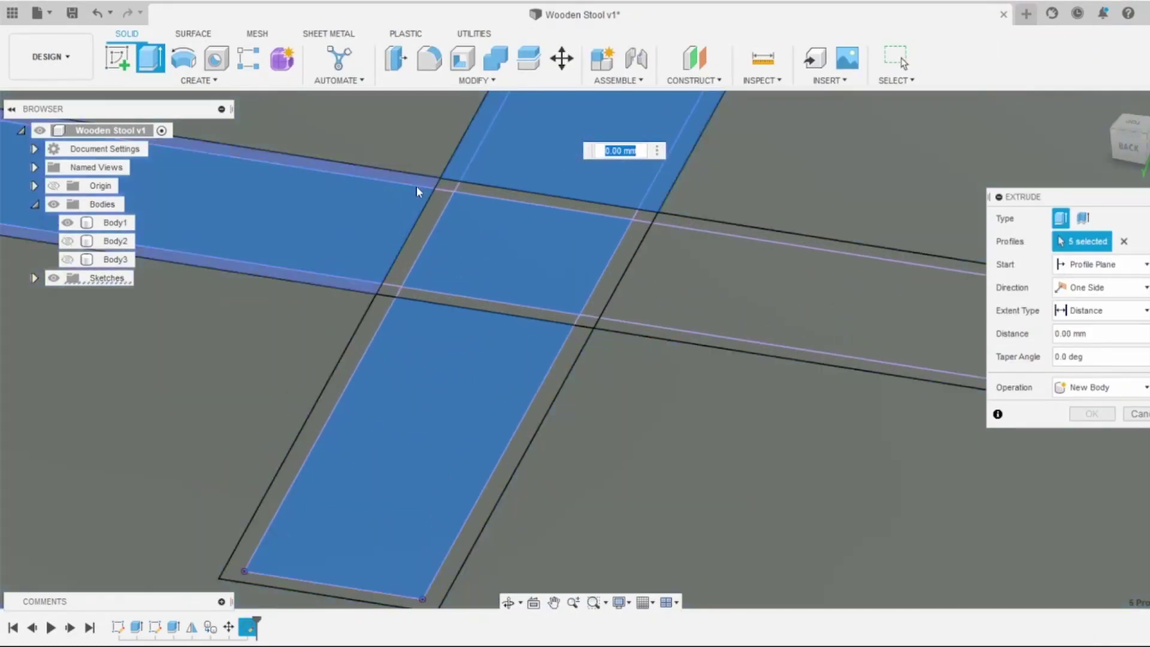
pyautogui.click(447, 188)
pyautogui.click(498, 311)
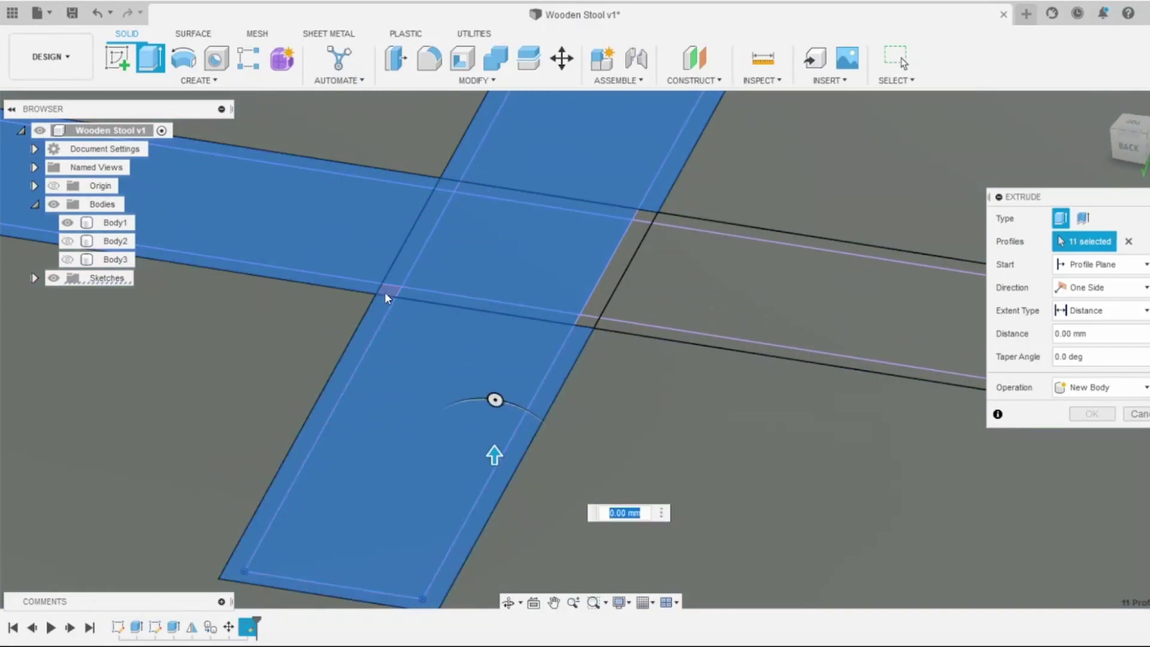
pyautogui.click(612, 332)
pyautogui.scroll(-3, 637, 221)
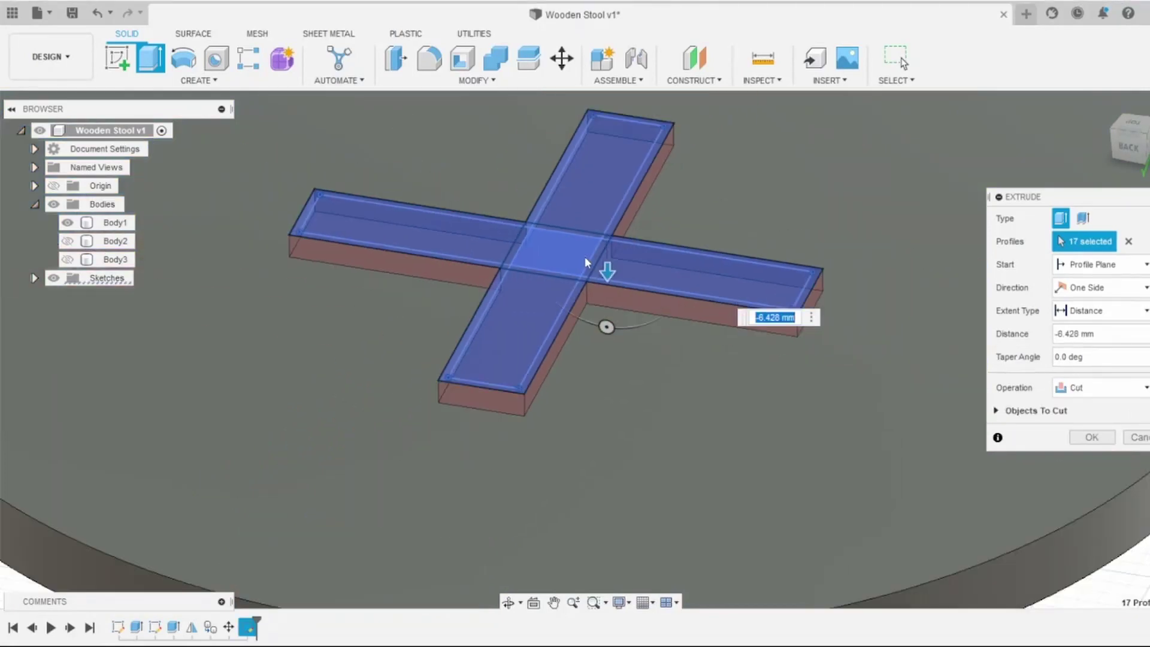
pyautogui.moveTo(614, 254); pyautogui.dragTo(612, 365)
pyautogui.press('Return')
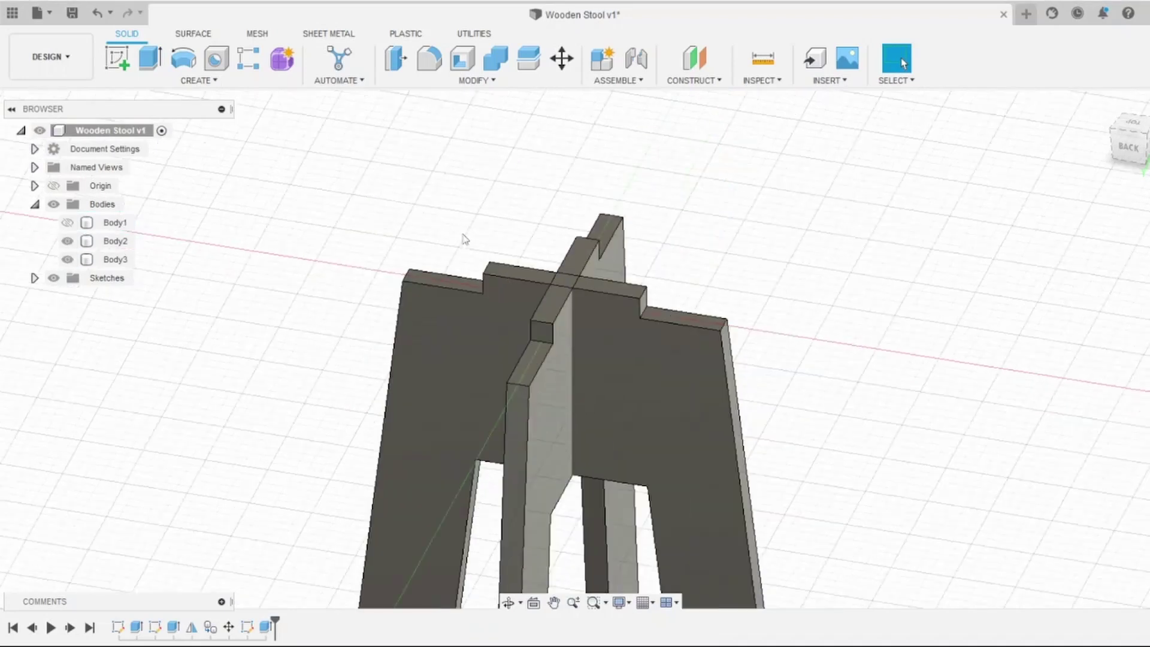
pyautogui.keyDown('shift'); pyautogui.moveTo(550, 341); pyautogui.dragTo(562, 318, button='middle'); pyautogui.keyUp('shift')
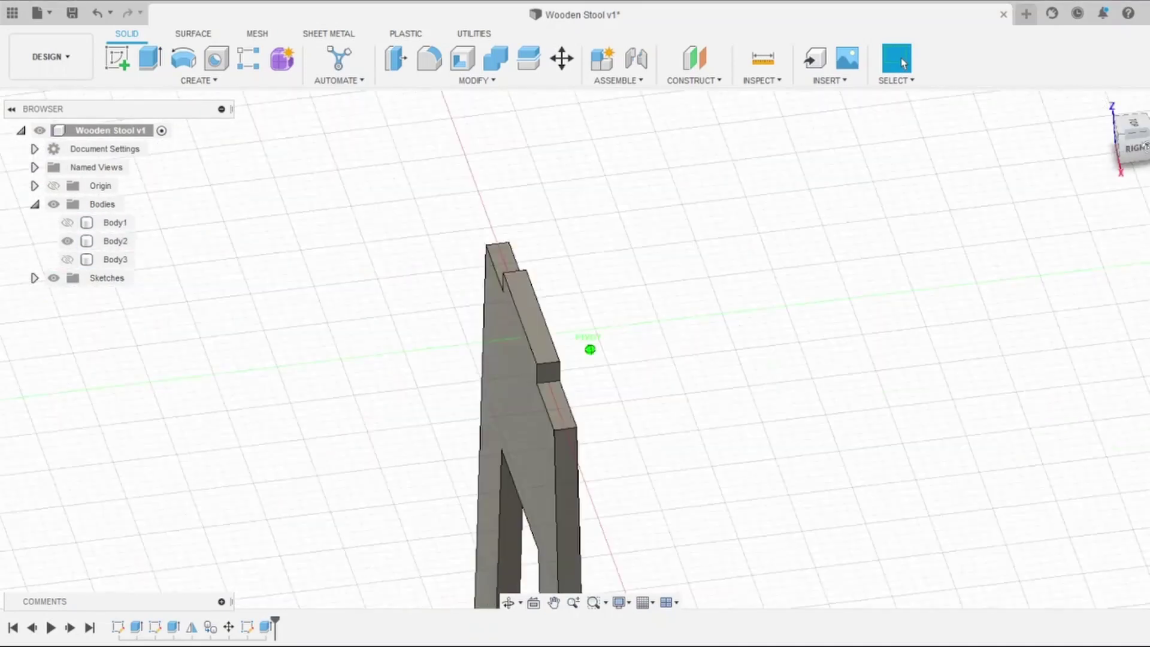
# - Sketch a slot line 85 mm down from the panel's top centre, 9 mm from the axis
pyautogui.click(561, 318)
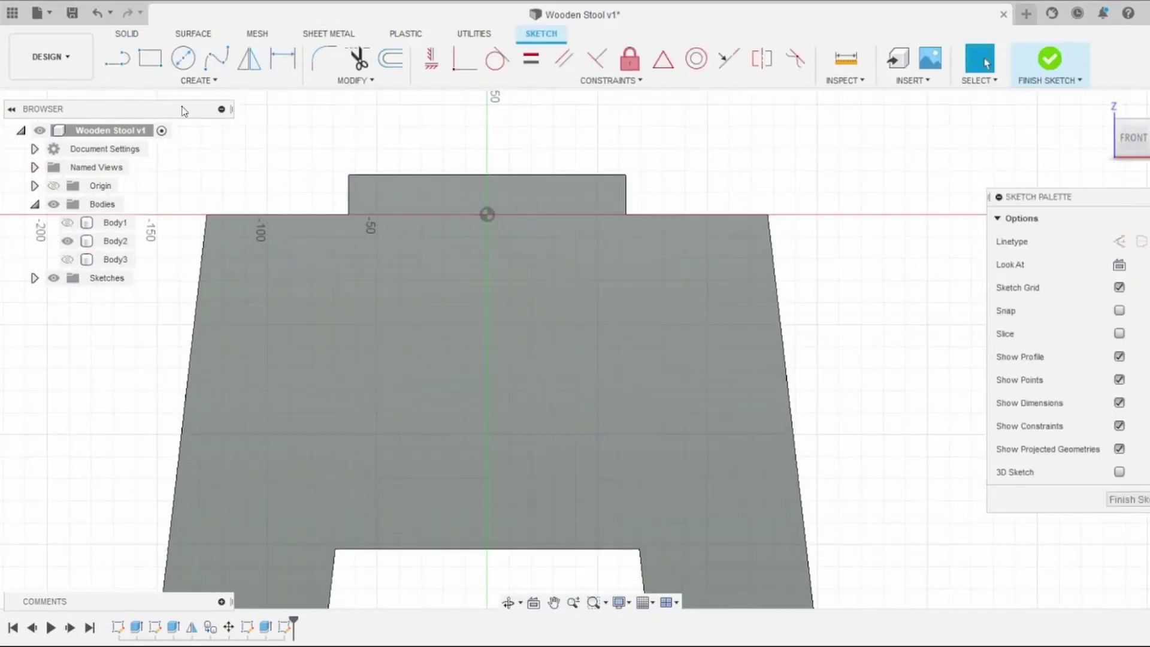
pyautogui.click(485, 574)
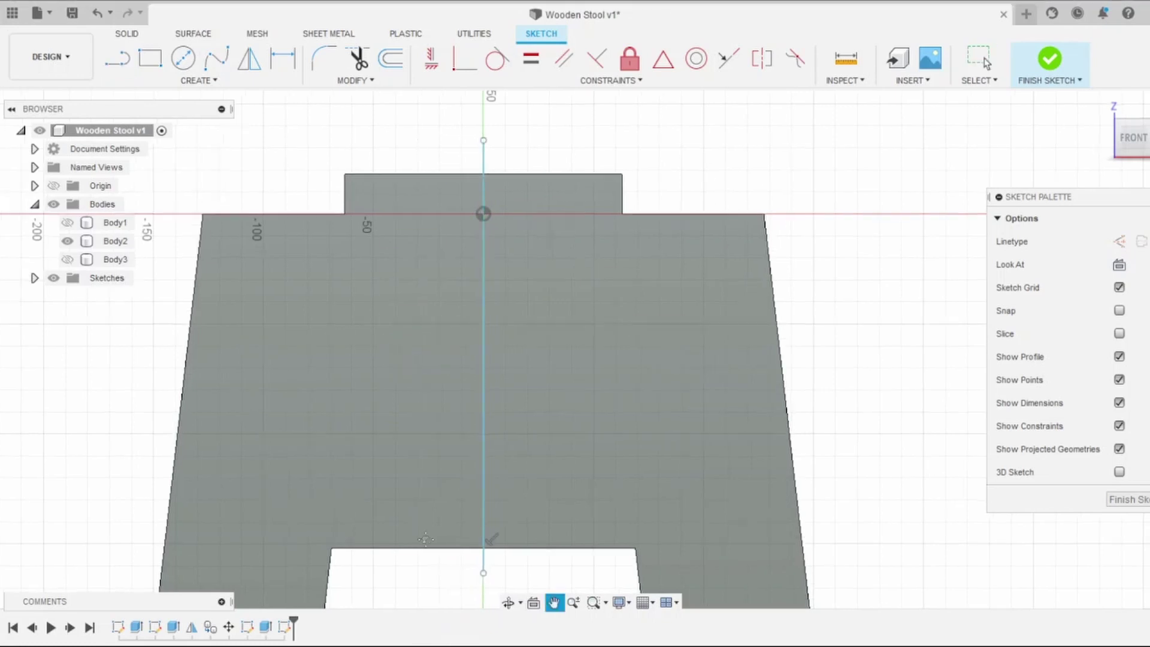
pyautogui.press('Escape')
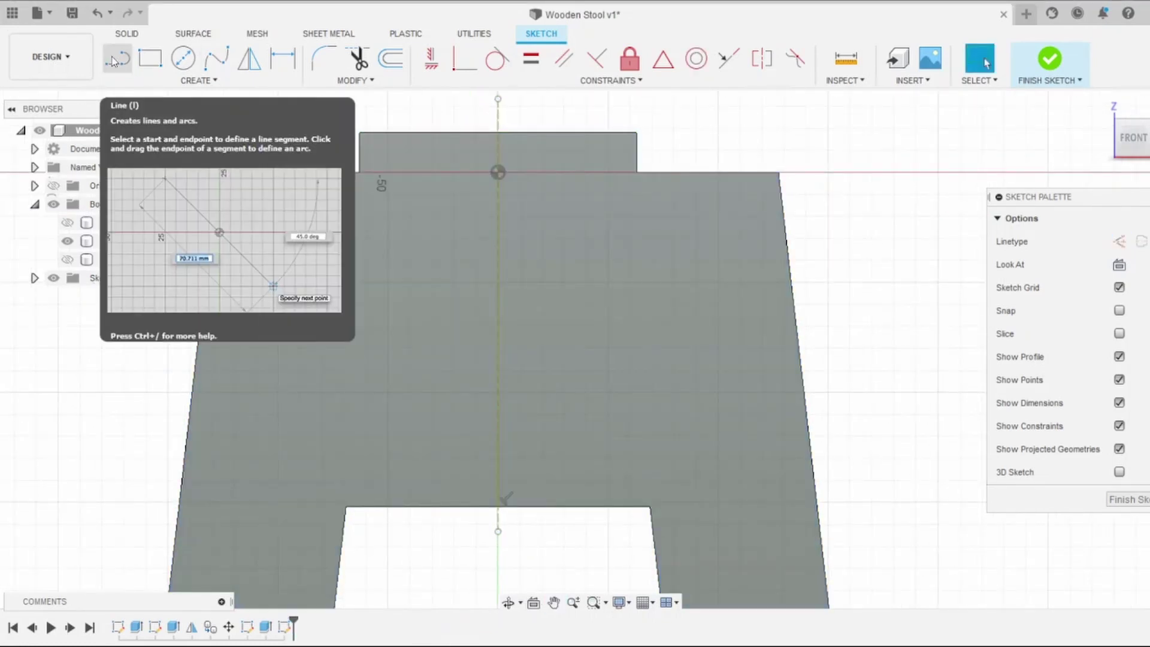
pyautogui.click(115, 59)
pyautogui.click(531, 304)
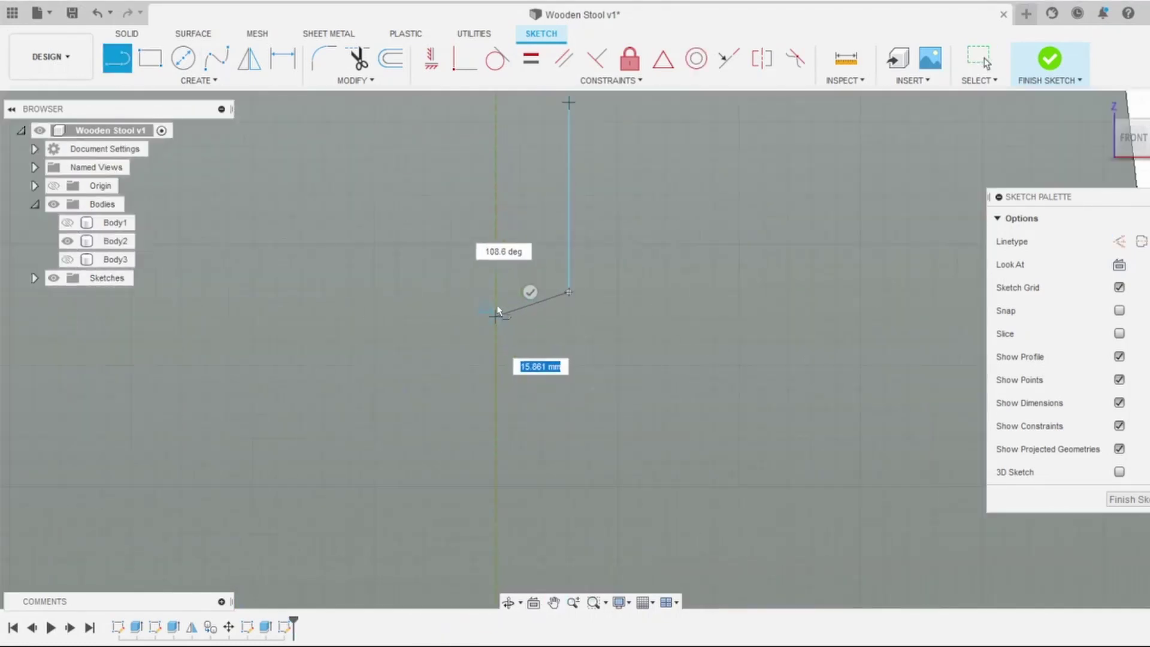
pyautogui.click(498, 303)
pyautogui.scroll(2, 506, 281)
pyautogui.press('Escape')
pyautogui.write('9')
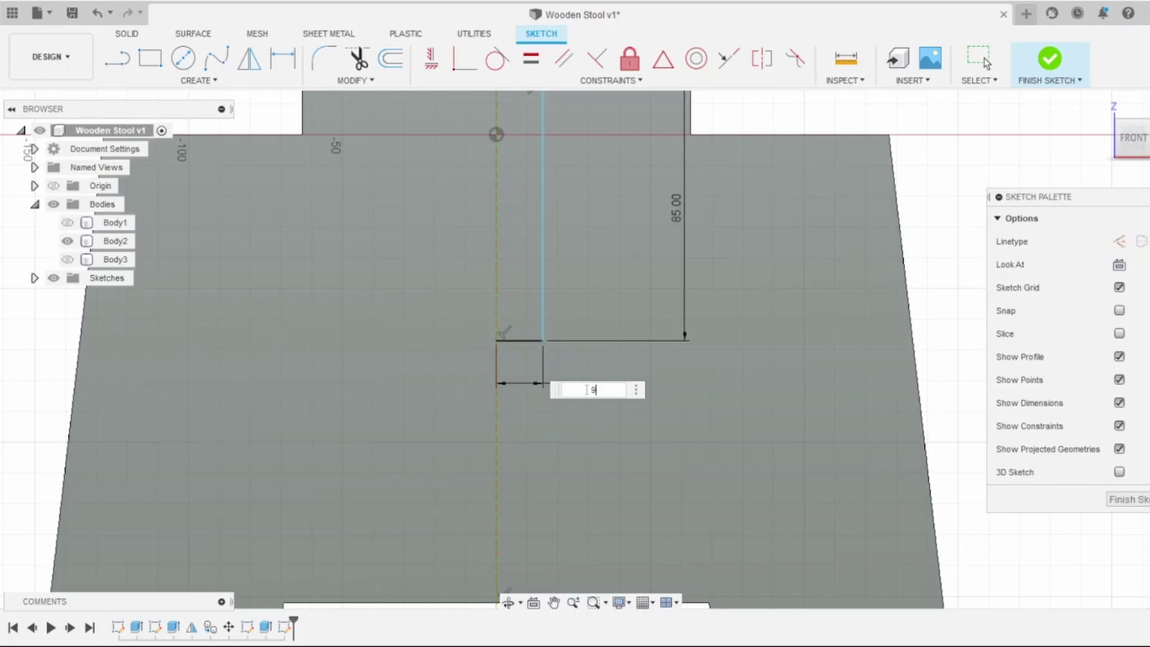
pyautogui.press('Return')
pyautogui.scroll(-2, 587, 390)
pyautogui.scroll(3, 569, 345)
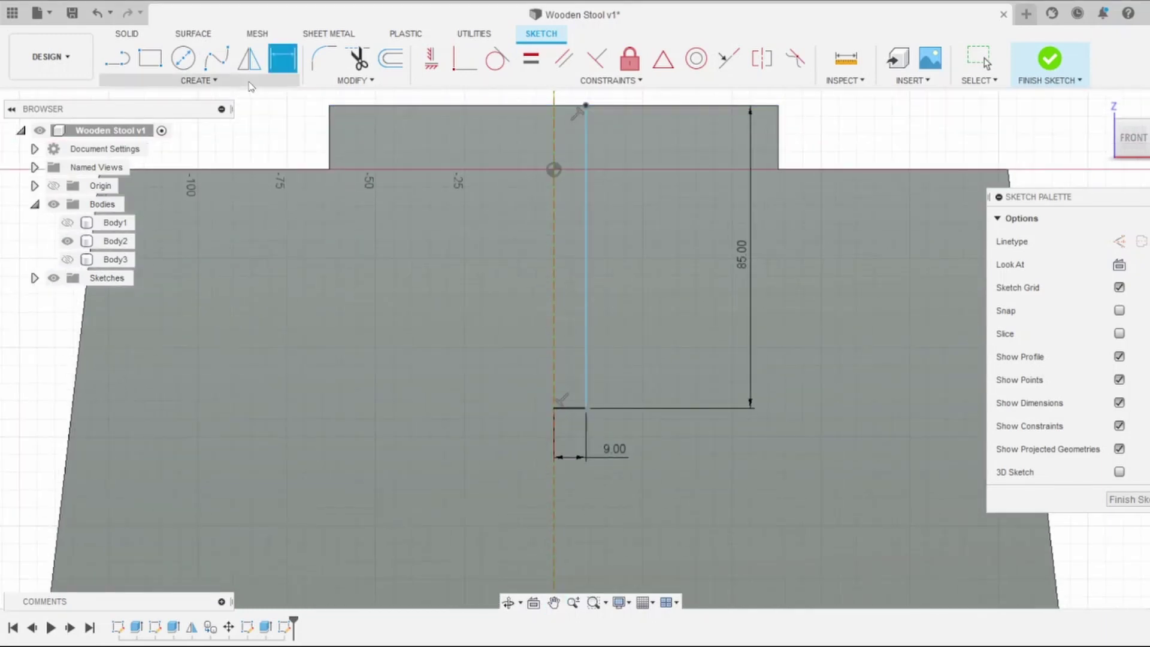
# - Mirror the slot line about the centre axis to form the 18 mm slot outline
pyautogui.click(199, 80)
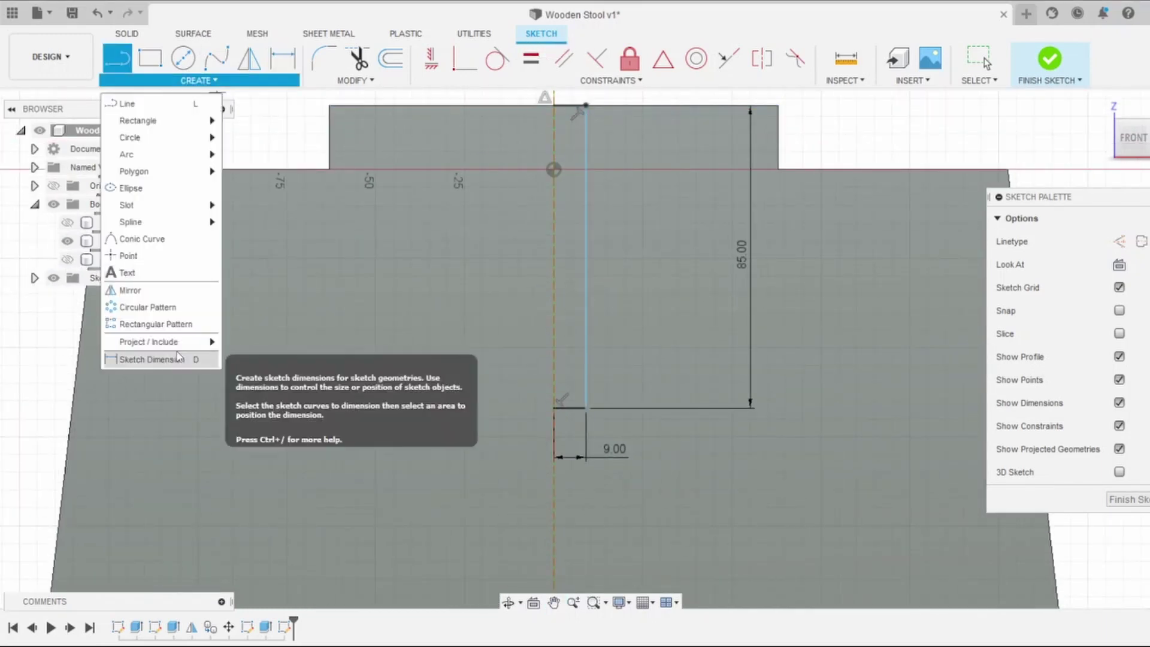
pyautogui.click(126, 286)
pyautogui.click(587, 159)
pyautogui.click(555, 211)
pyautogui.press('Return')
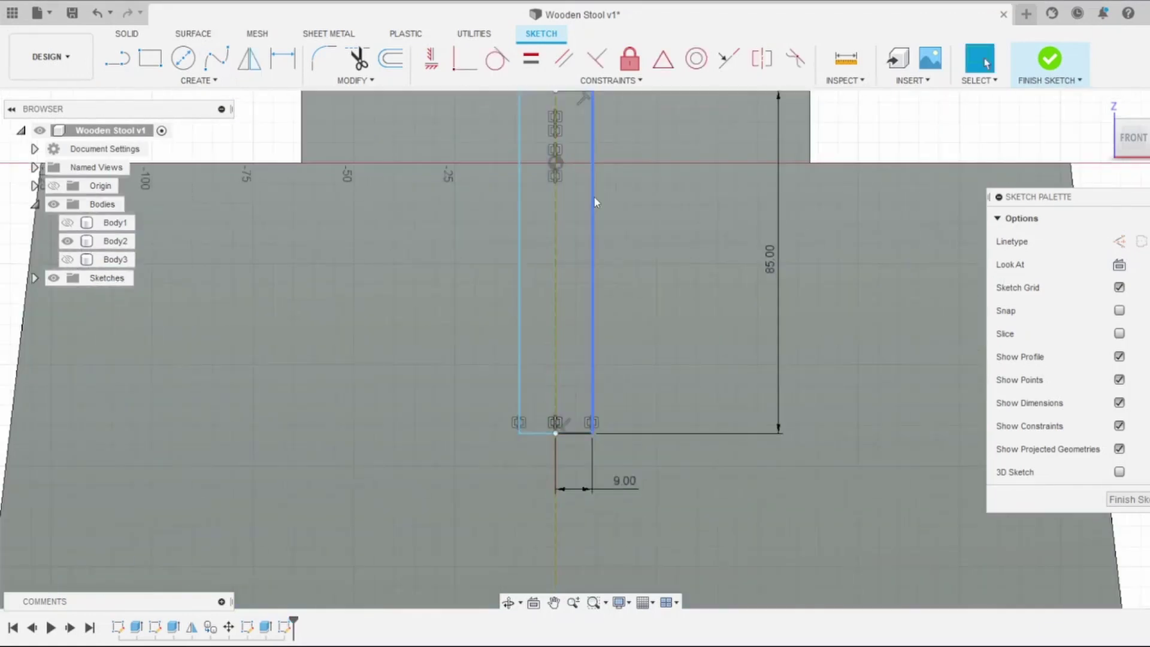
pyautogui.scroll(3, 500, 135)
# - Cut the slot through the panel, then show the second leg panel
pyautogui.press('e')
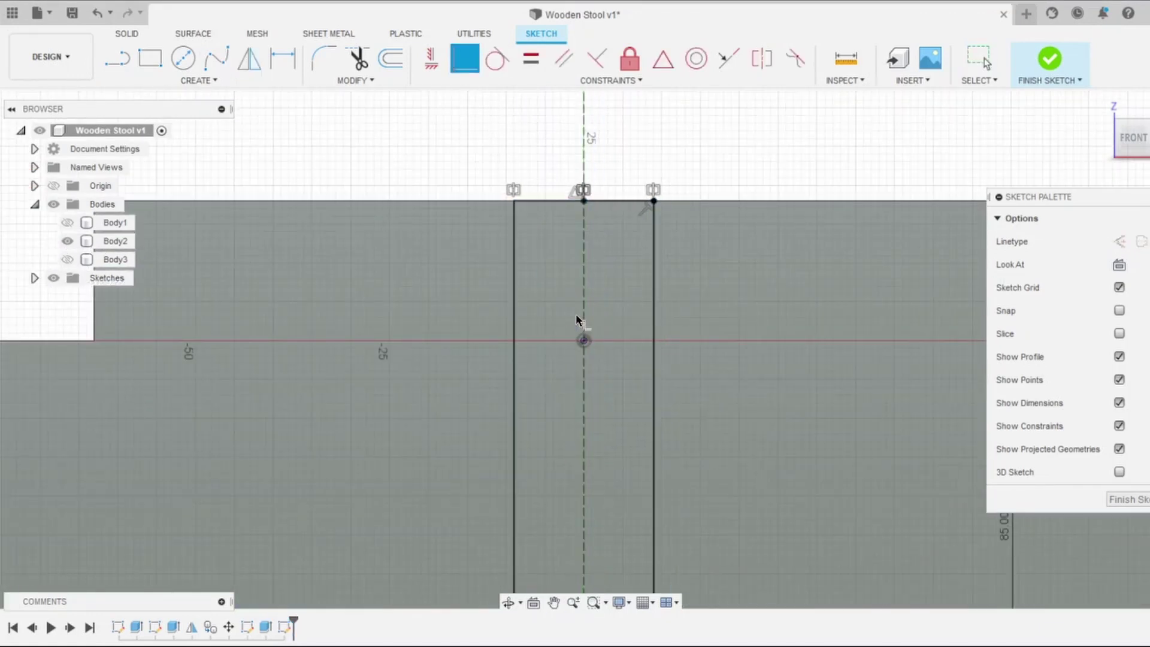
pyautogui.click(505, 231)
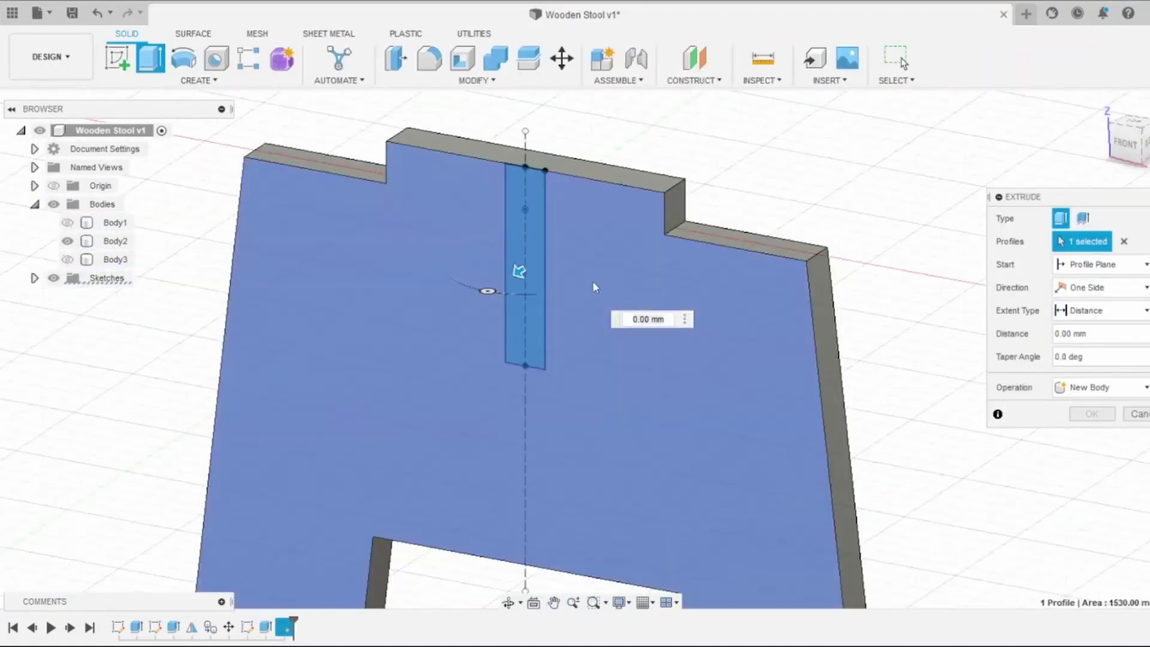
pyautogui.moveTo(521, 267); pyautogui.dragTo(586, 226)
pyautogui.press('Return')
pyautogui.click(499, 198)
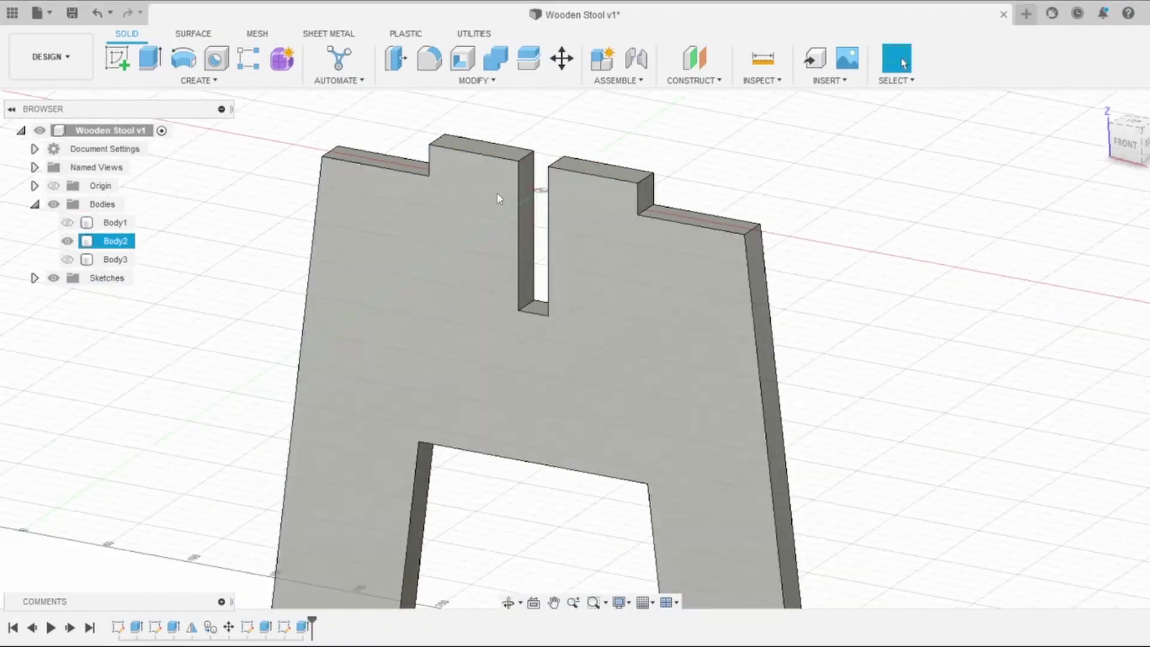
pyautogui.keyDown('shift'); pyautogui.moveTo(499, 198); pyautogui.dragTo(455, 216, button='middle'); pyautogui.keyUp('shift')
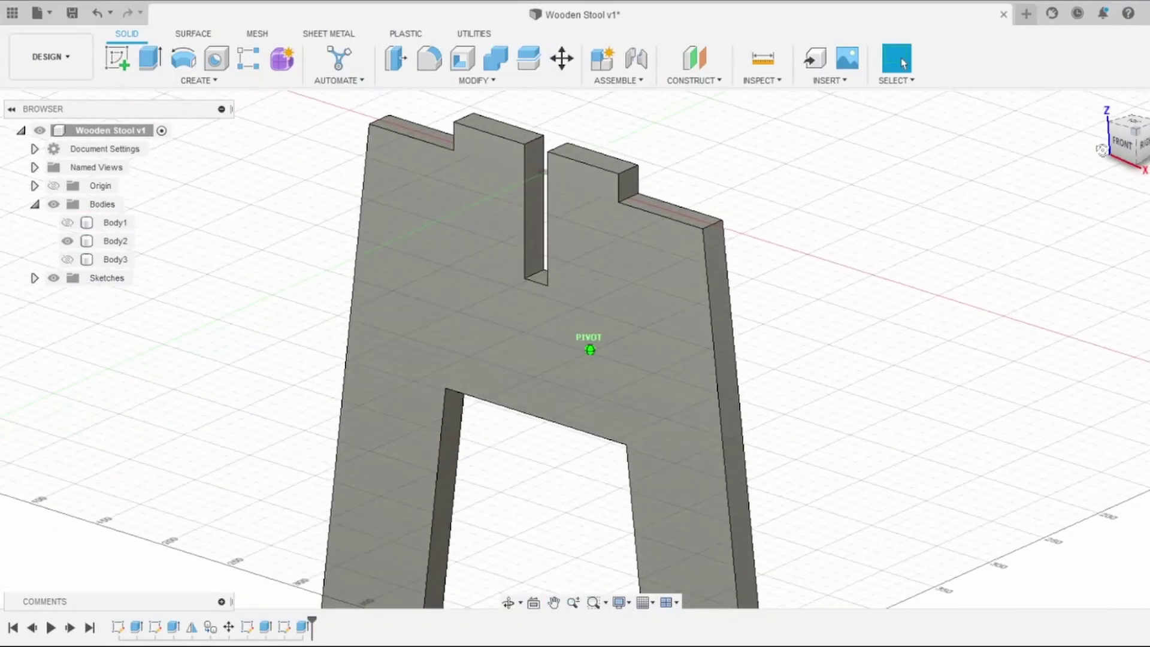
pyautogui.click(68, 259)
# - Hide the first panel and sketch an 85 mm slot line beside a construction centre line on the second
pyautogui.click(1141, 141)
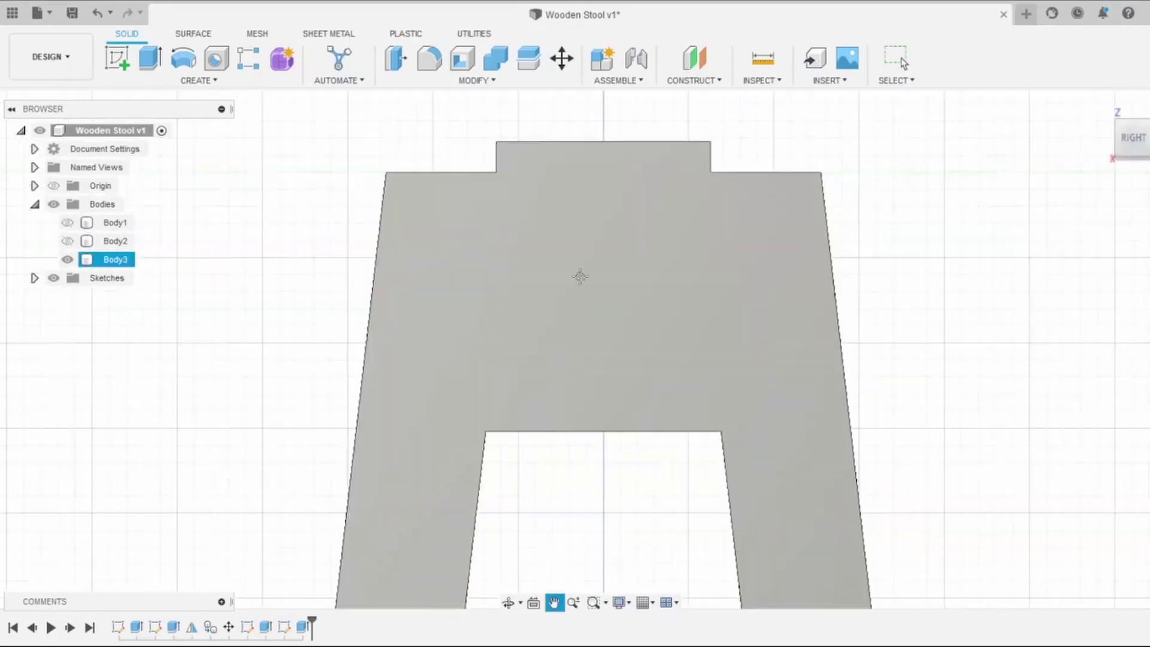
pyautogui.click(117, 58)
pyautogui.click(390, 233)
pyautogui.press('l')
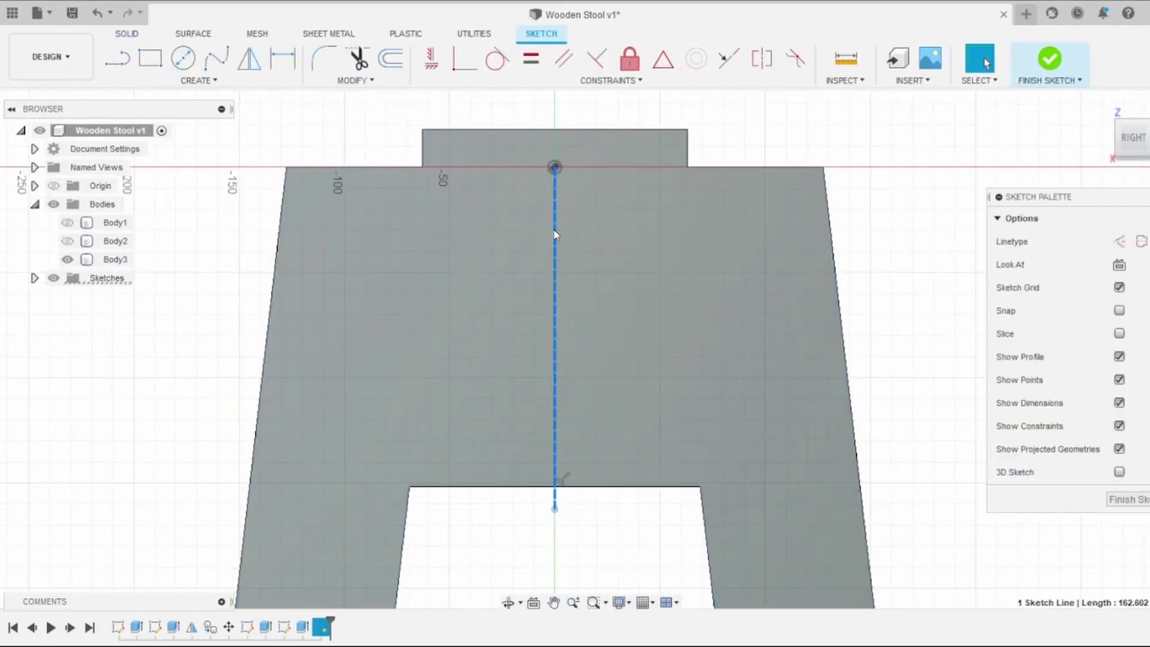
pyautogui.press('x')
pyautogui.moveTo(573, 541); pyautogui.dragTo(561, 516, button='middle')
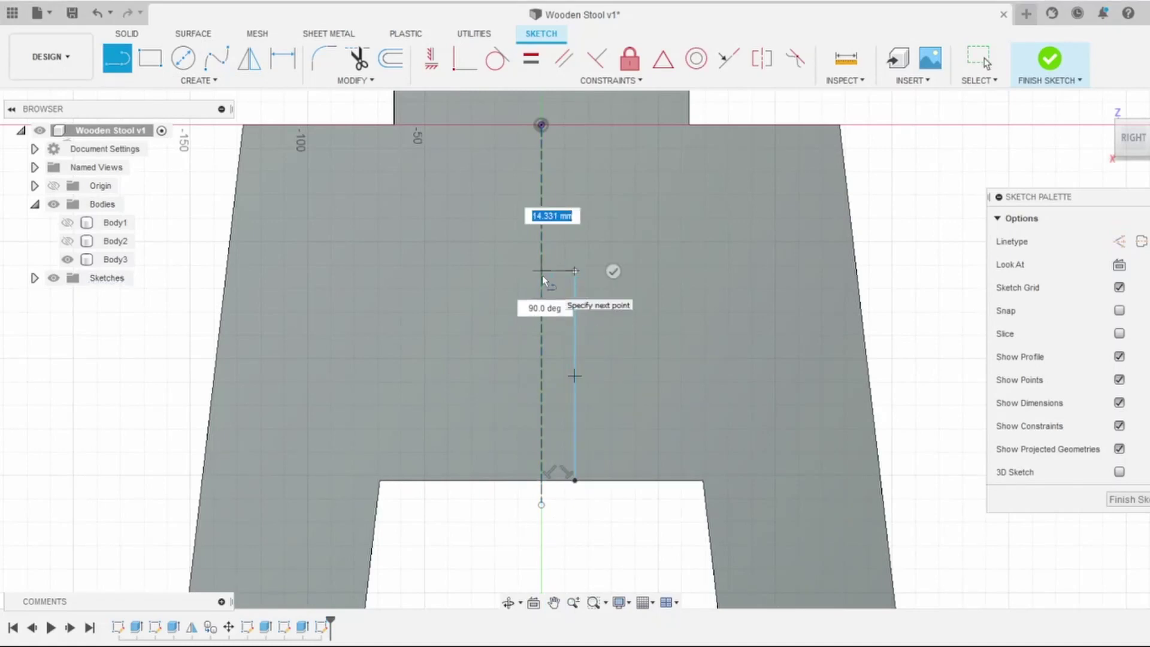
pyautogui.click(542, 277)
pyautogui.press('Escape')
pyautogui.press('d')
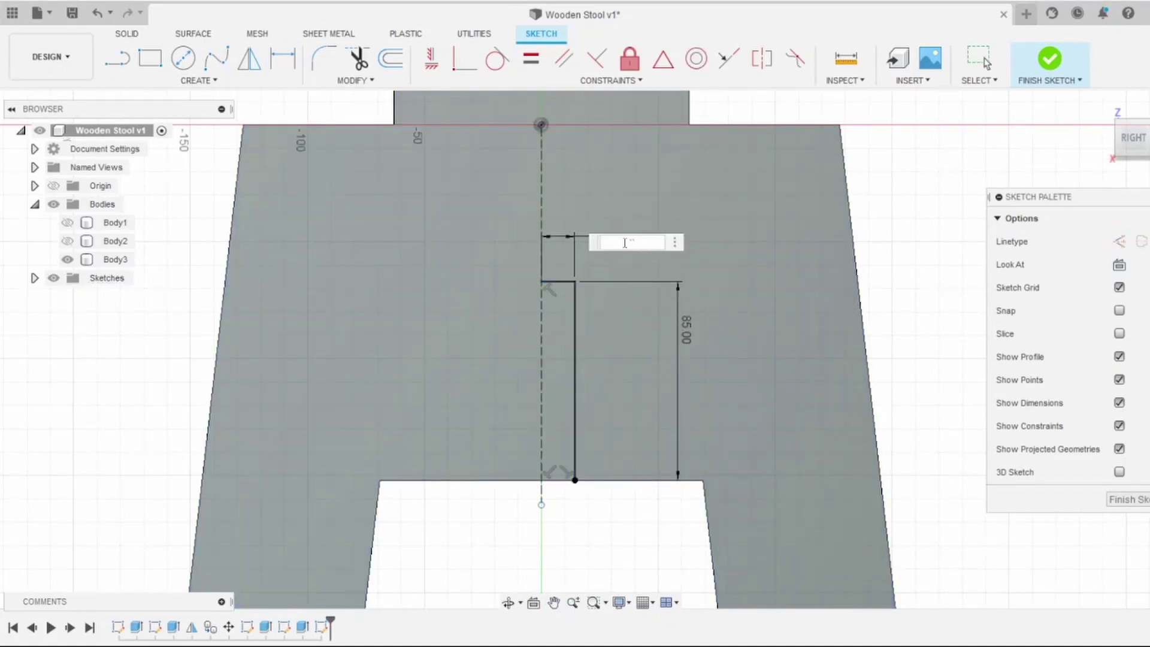
# - Mirror the slot outline, cut the 22 mm slot, and show the seat and first panel
pyautogui.click(206, 81)
pyautogui.click(150, 302)
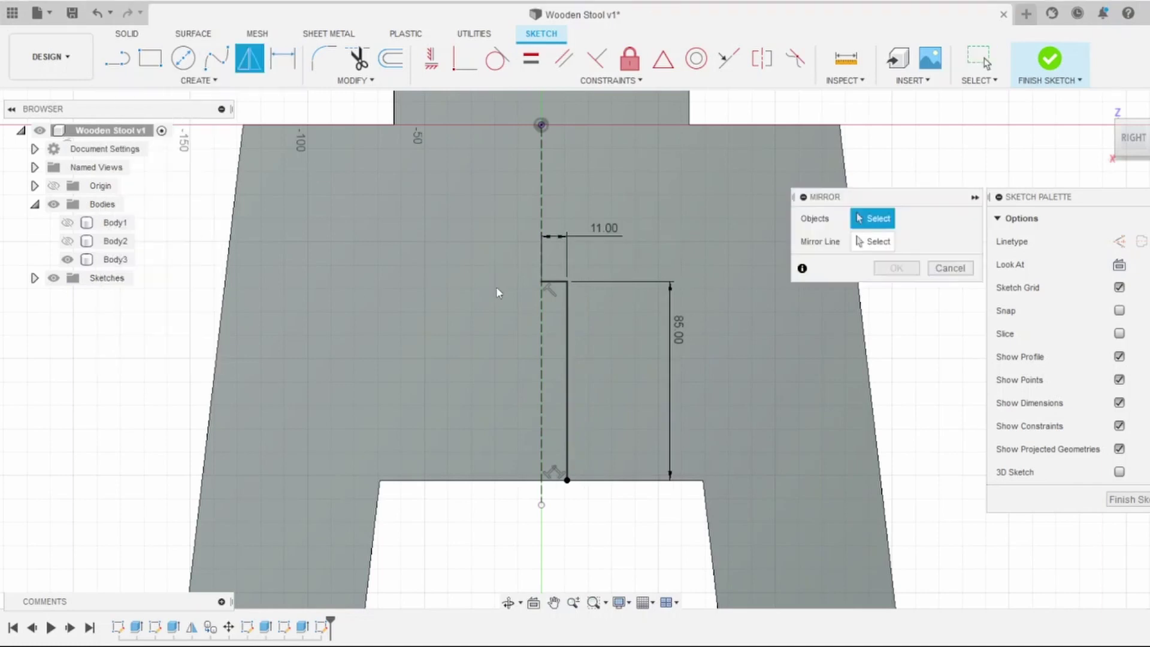
pyautogui.press('Return')
pyautogui.click(551, 350)
pyautogui.press('e')
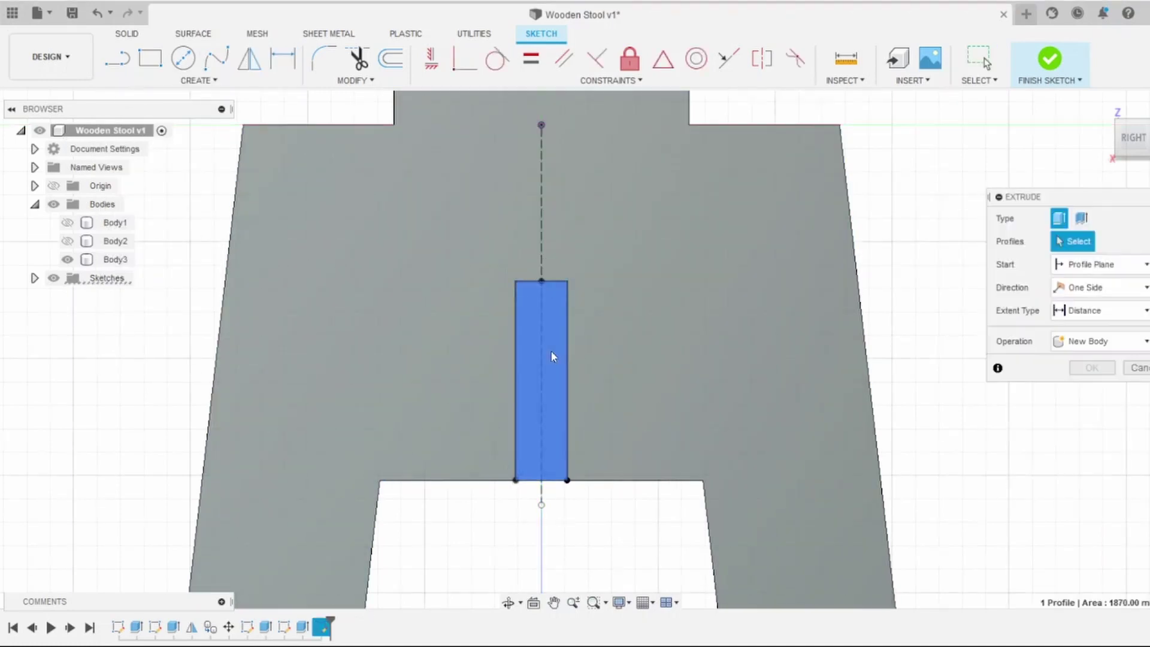
pyautogui.moveTo(590, 333); pyautogui.dragTo(573, 354)
pyautogui.press('Return')
pyautogui.moveTo(721, 238)
pyautogui.keyDown('shift'); pyautogui.mouseDown(button='middle')
pyautogui.moveTo(589, 346)
pyautogui.moveTo(451, 311)
pyautogui.mouseUp(button='middle'); pyautogui.keyUp('shift')
pyautogui.click(68, 240)
pyautogui.click(68, 222)
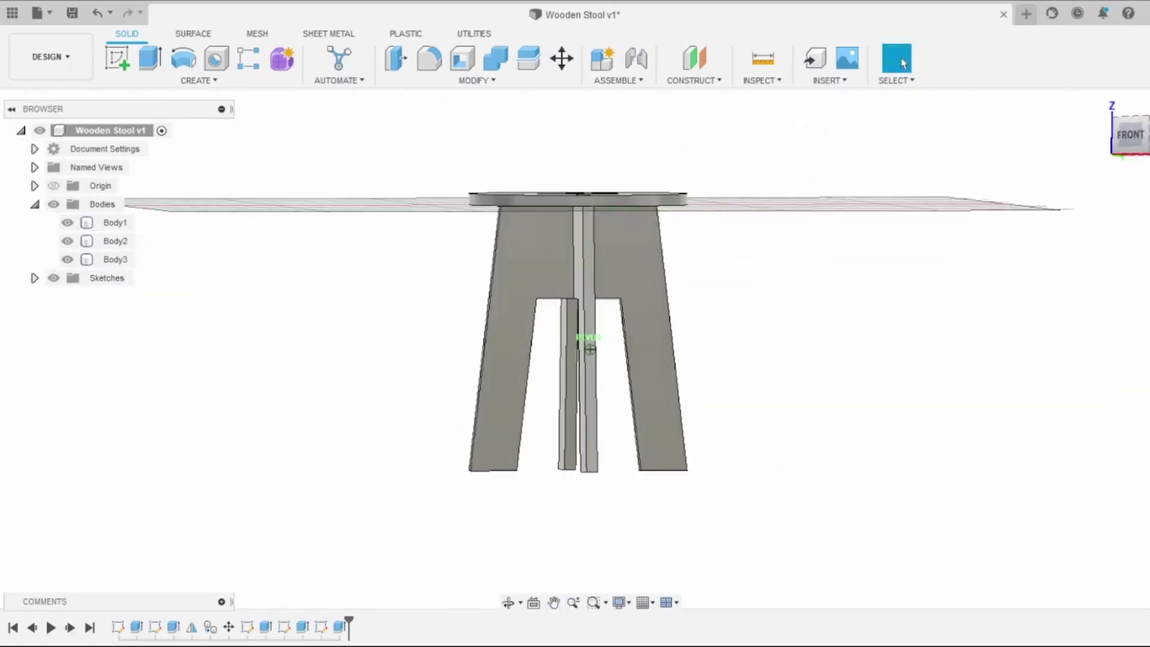
# - Hide the seat body (Body1) so only the two interlocking leg panels remain visible
pyautogui.scroll(5, 452, 310)
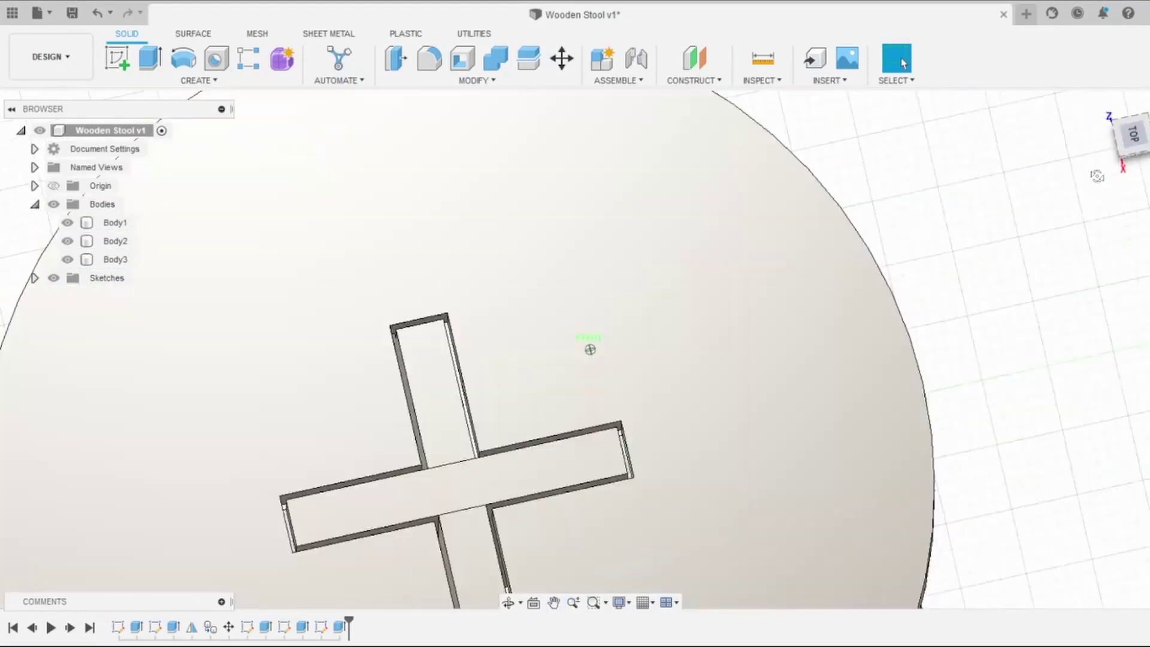
pyautogui.moveTo(591, 349)
pyautogui.keyDown('shift'); pyautogui.mouseDown(button='middle')
pyautogui.moveTo(614, 375)
pyautogui.moveTo(591, 336)
pyautogui.mouseUp(button='middle'); pyautogui.keyUp('shift')
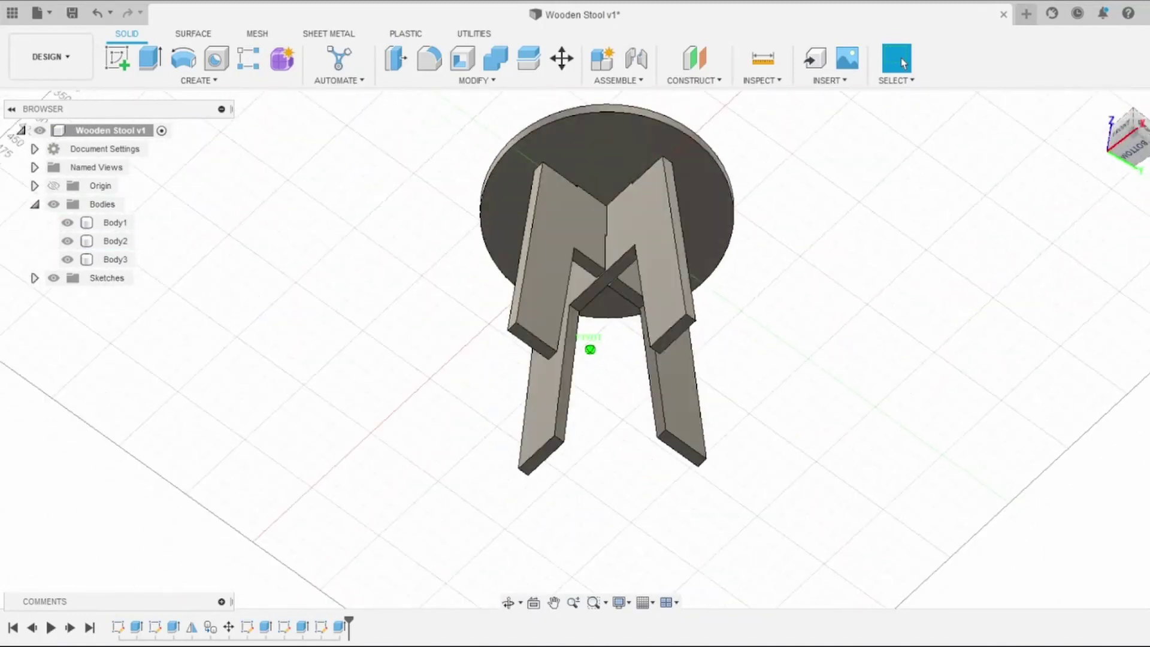
pyautogui.click(66, 222)
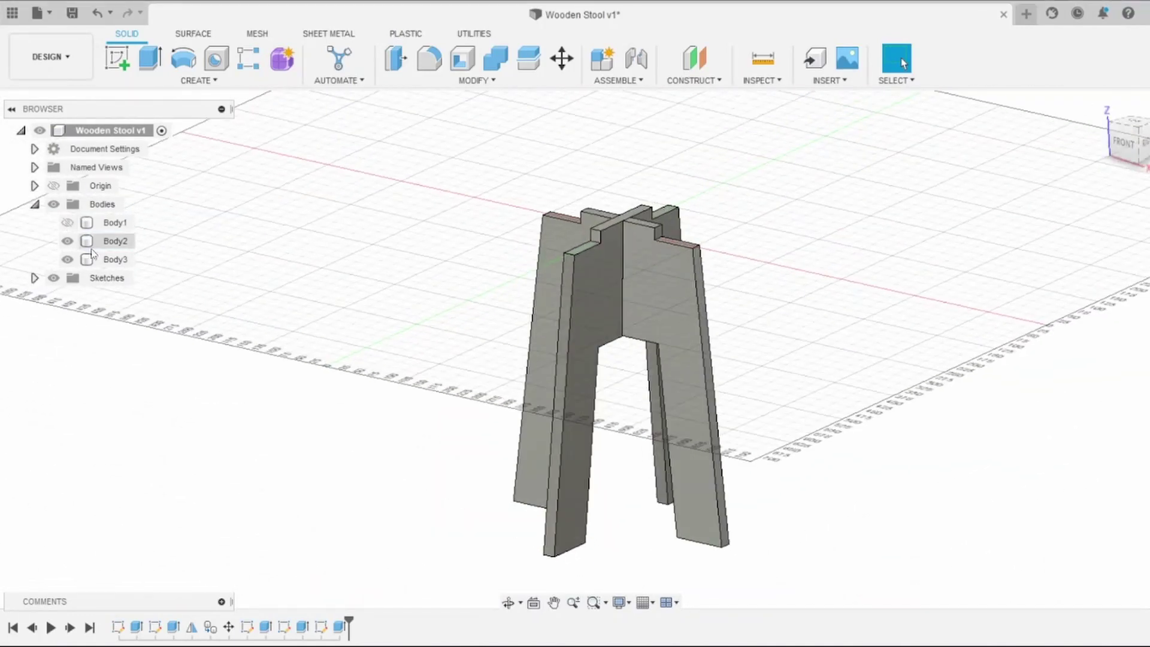
pyautogui.click(67, 259)
pyautogui.click(67, 241)
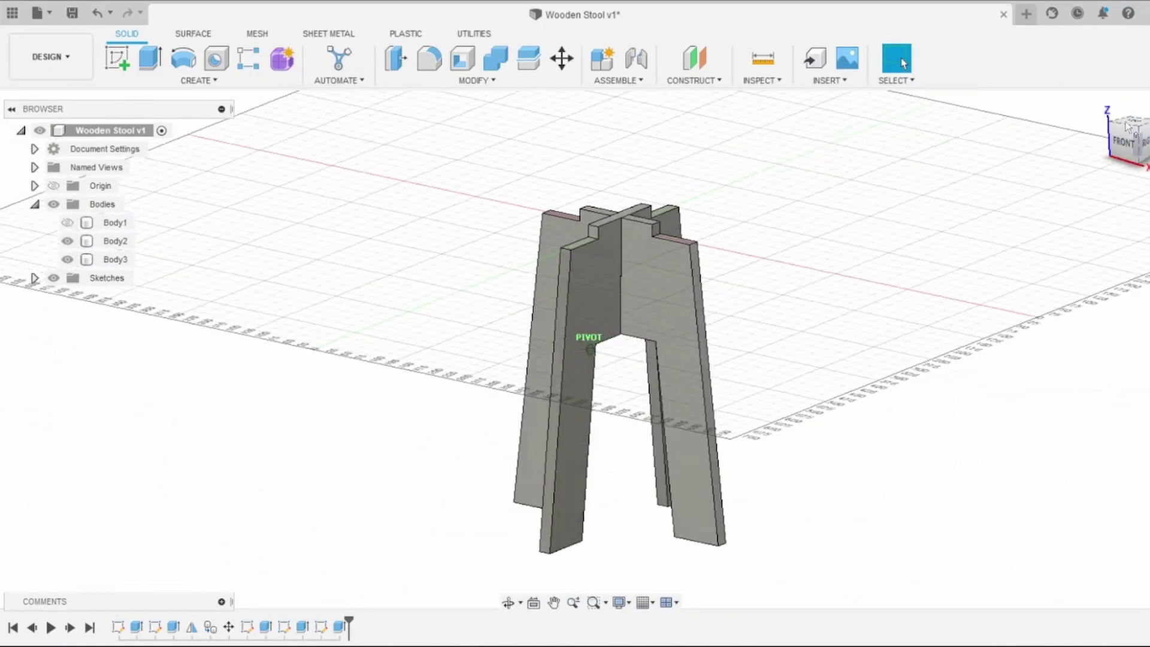
pyautogui.keyDown('shift'); pyautogui.moveTo(590, 335); pyautogui.dragTo(590, 348, button='middle'); pyautogui.keyUp('shift')
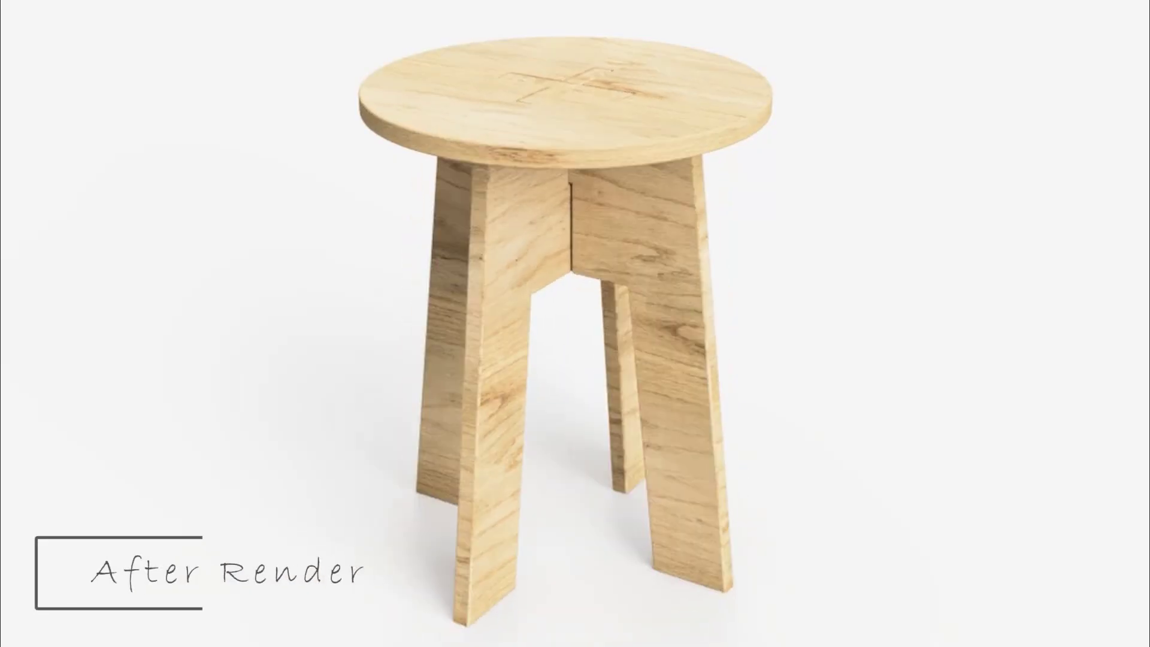